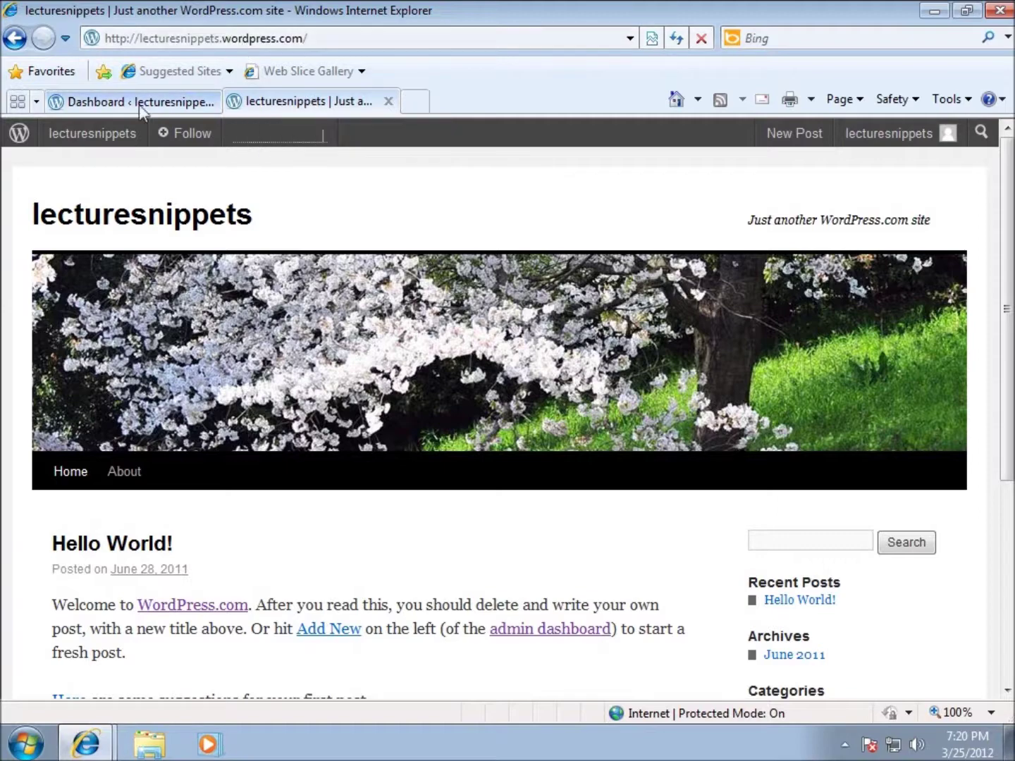
# Step: Glance at the Dashboard, then browse the blog's public home page
pyautogui.click(106, 101)
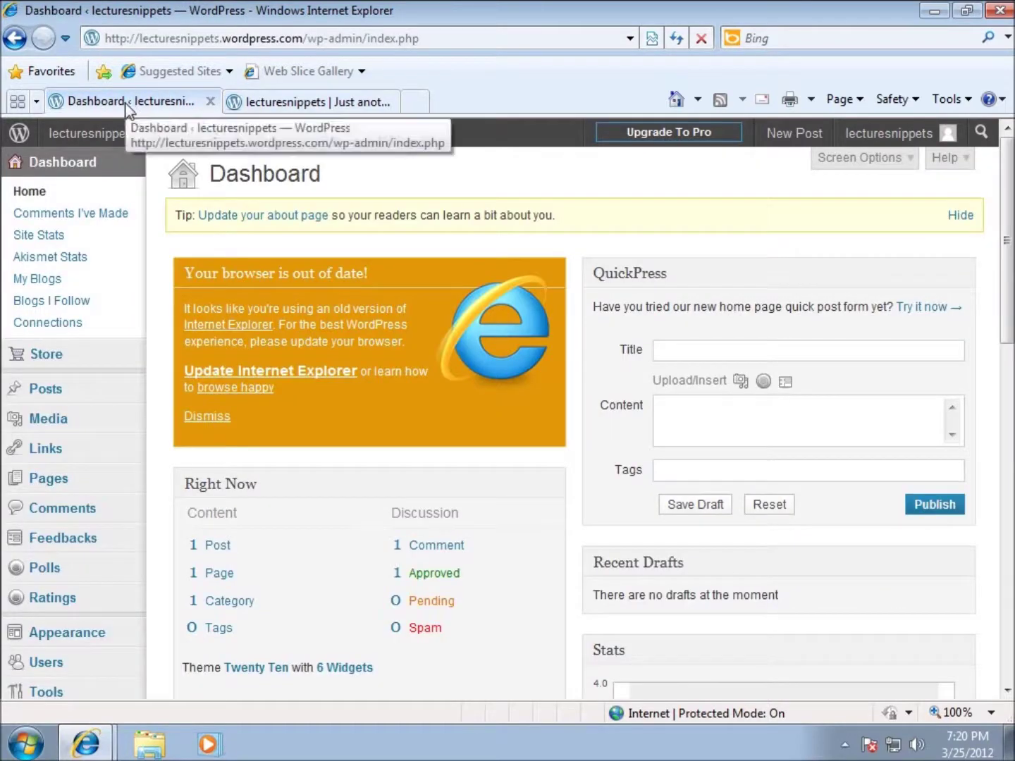
pyautogui.click(318, 104)
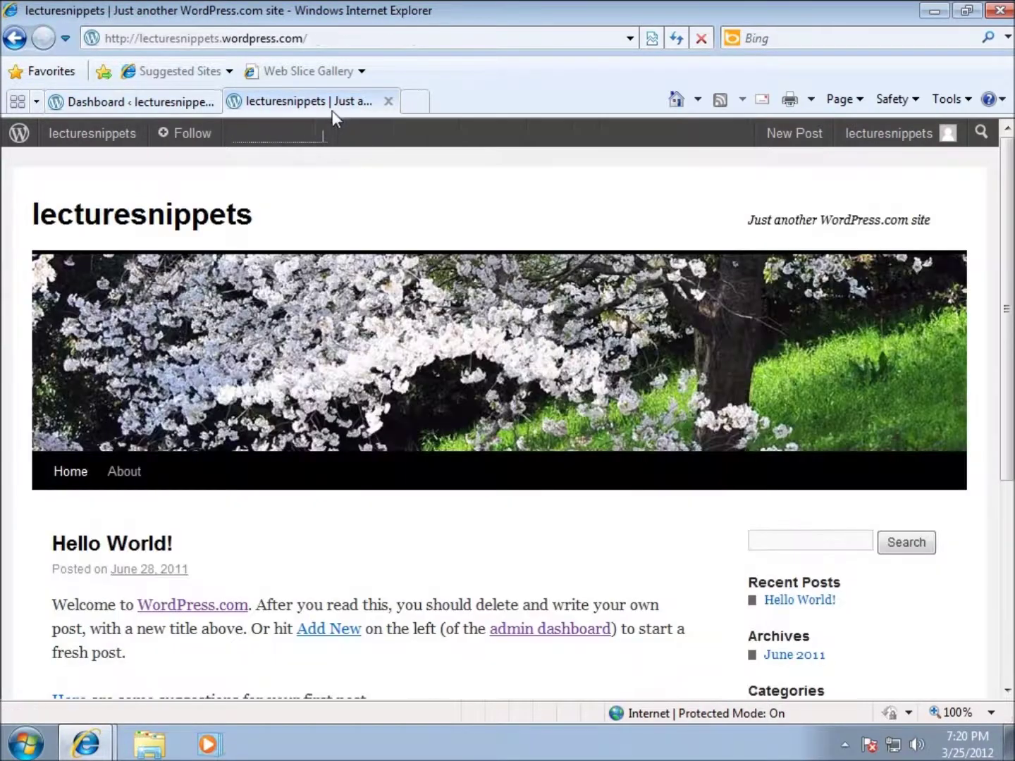
pyautogui.scroll(-1, 461, 334)
pyautogui.scroll(1, 461, 332)
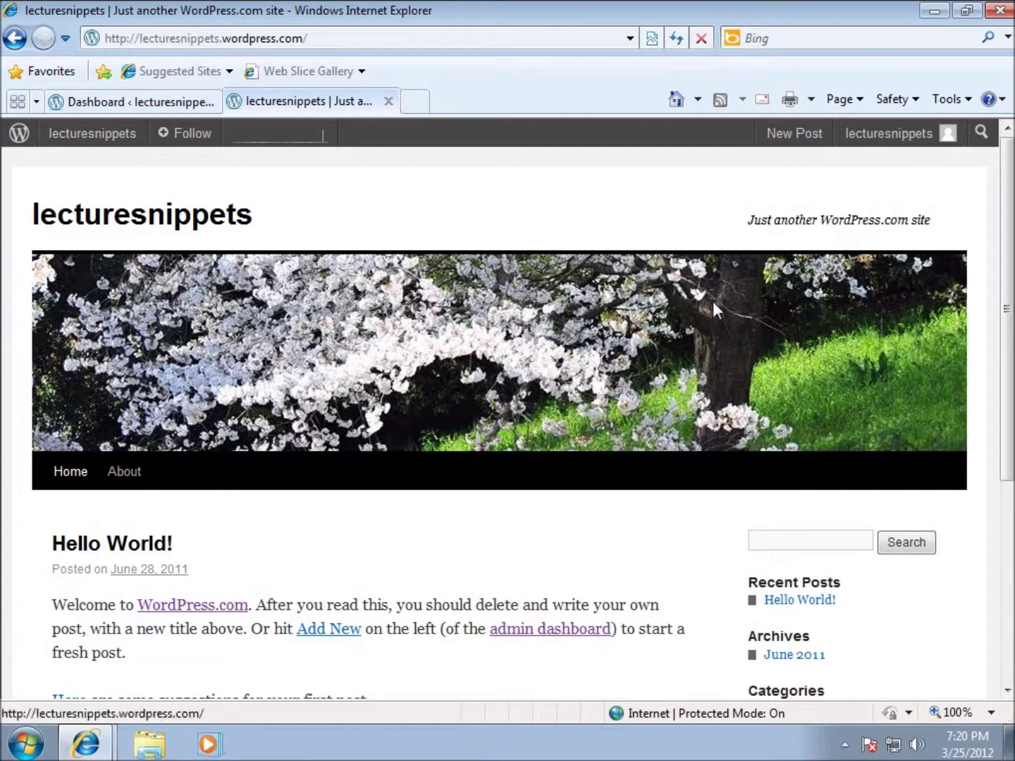
pyautogui.scroll(-3, 712, 301)
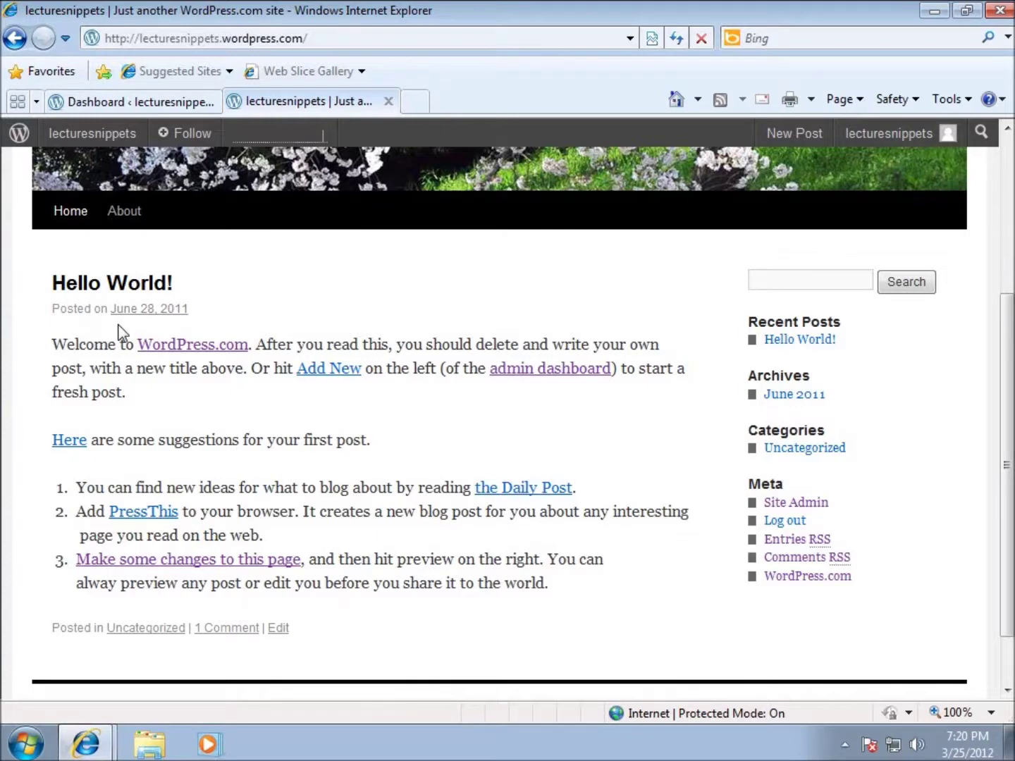
pyautogui.scroll(-2, 119, 330)
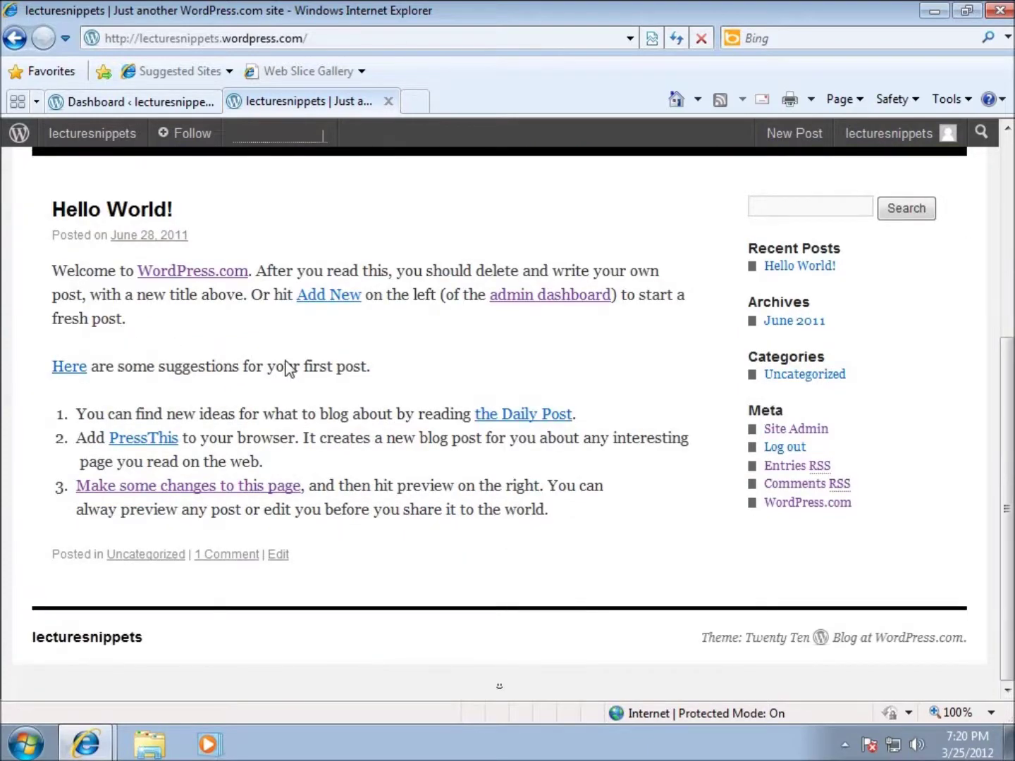
pyautogui.scroll(2, 288, 367)
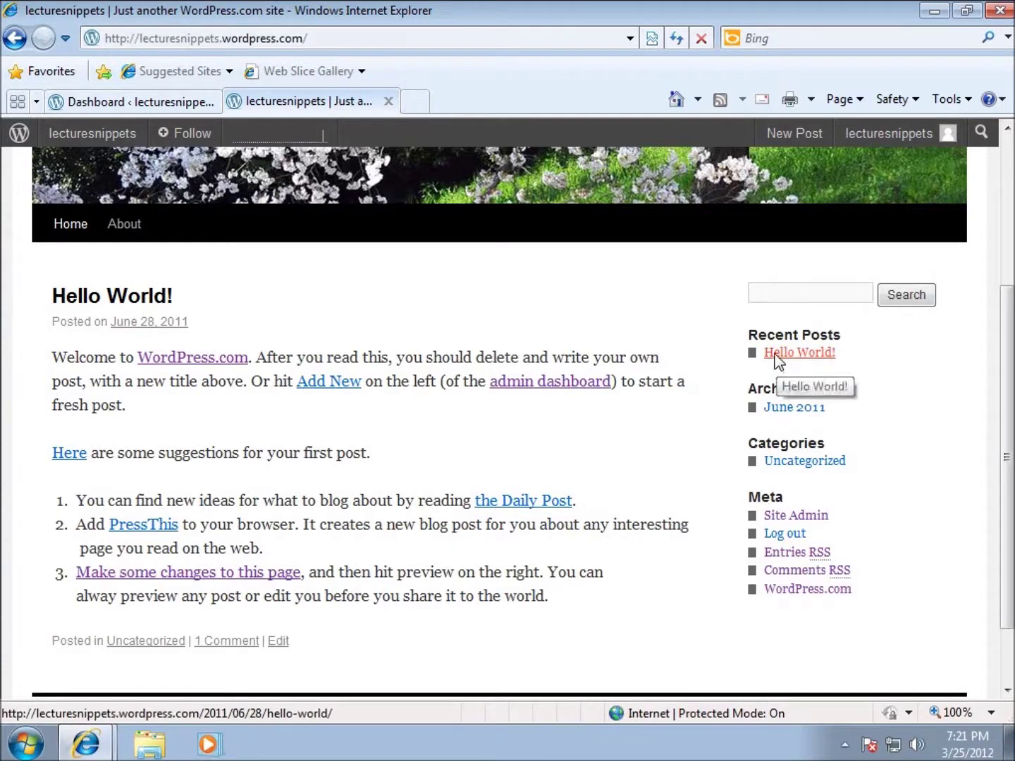
pyautogui.scroll(3, 662, 455)
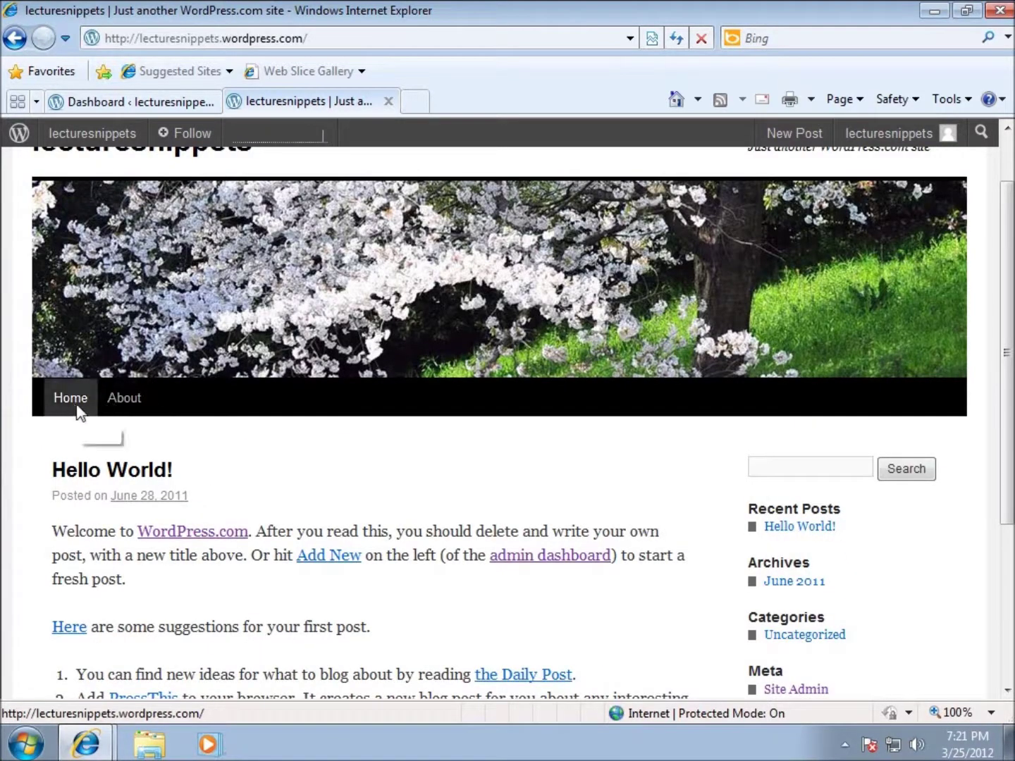
# Step: View the blog's About page
pyautogui.click(124, 405)
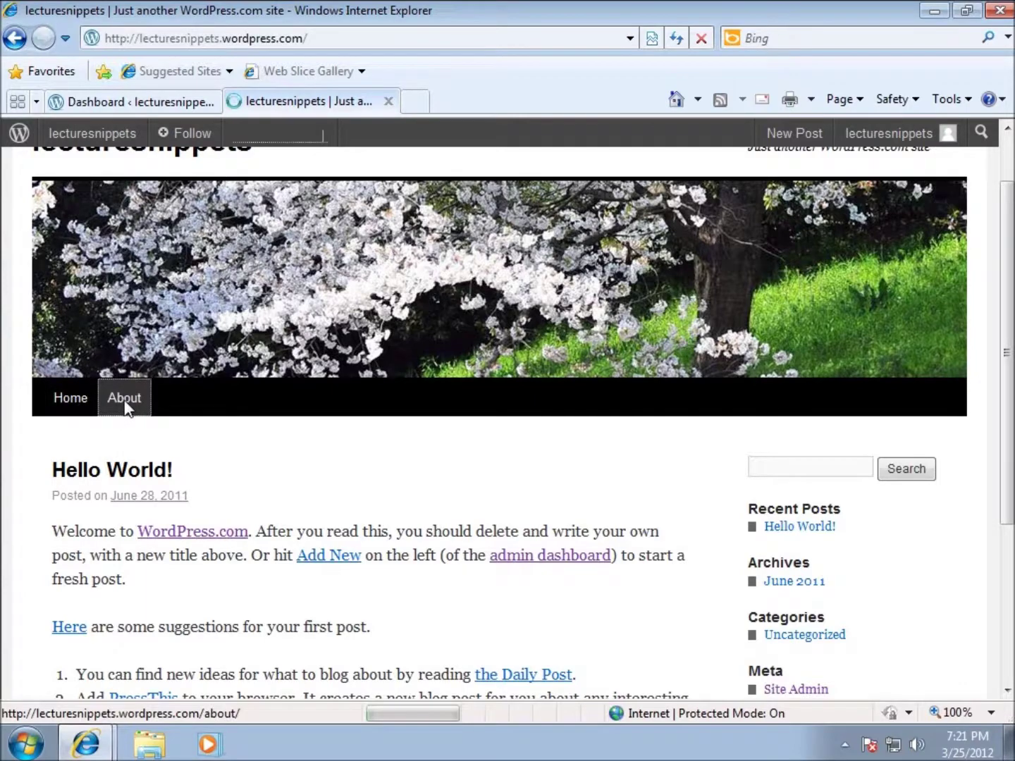
pyautogui.scroll(-3, 479, 459)
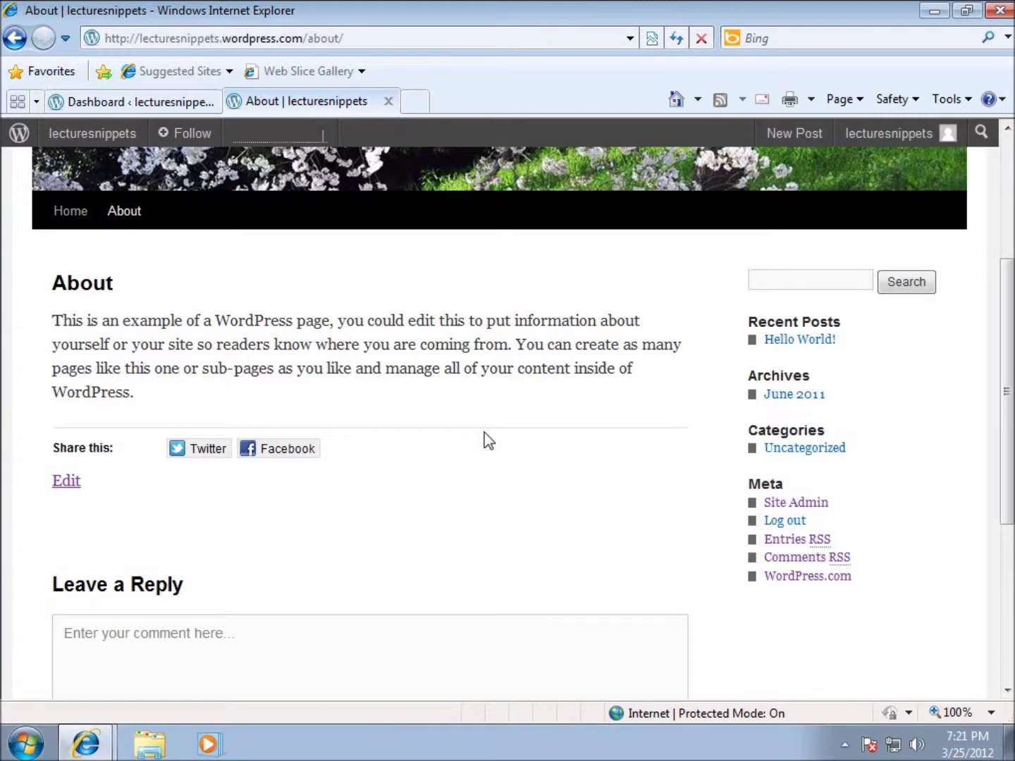
pyautogui.scroll(1, 486, 441)
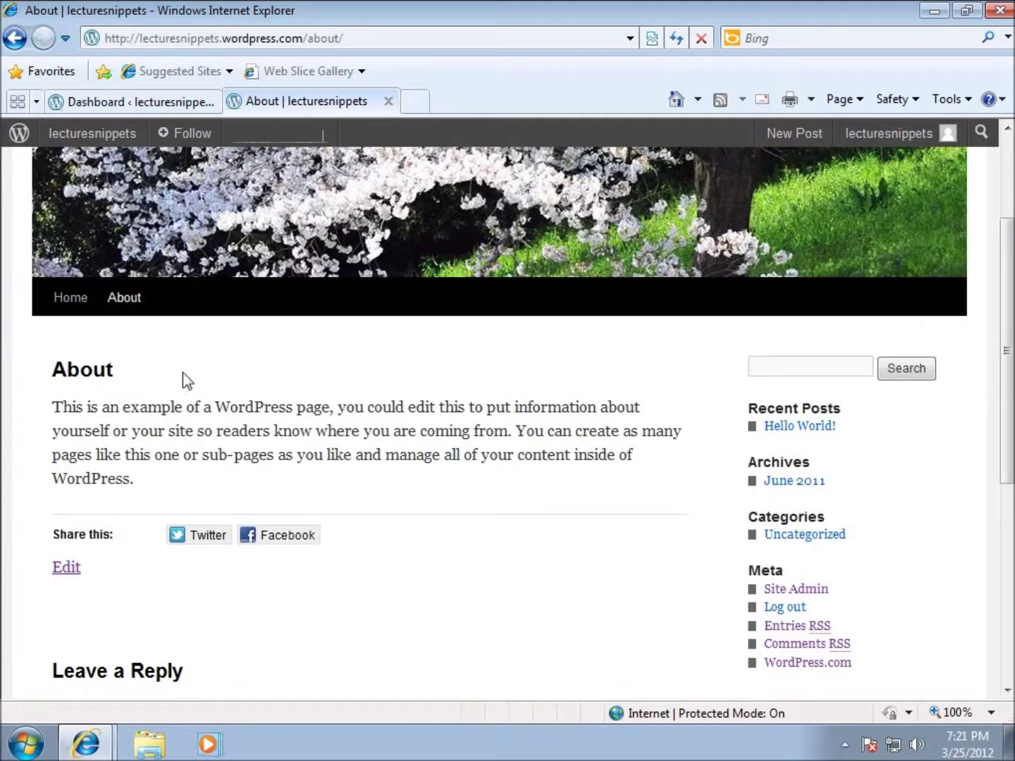
# Step: Return to the blog's home page, then switch to the Dashboard tab
pyautogui.click(74, 300)
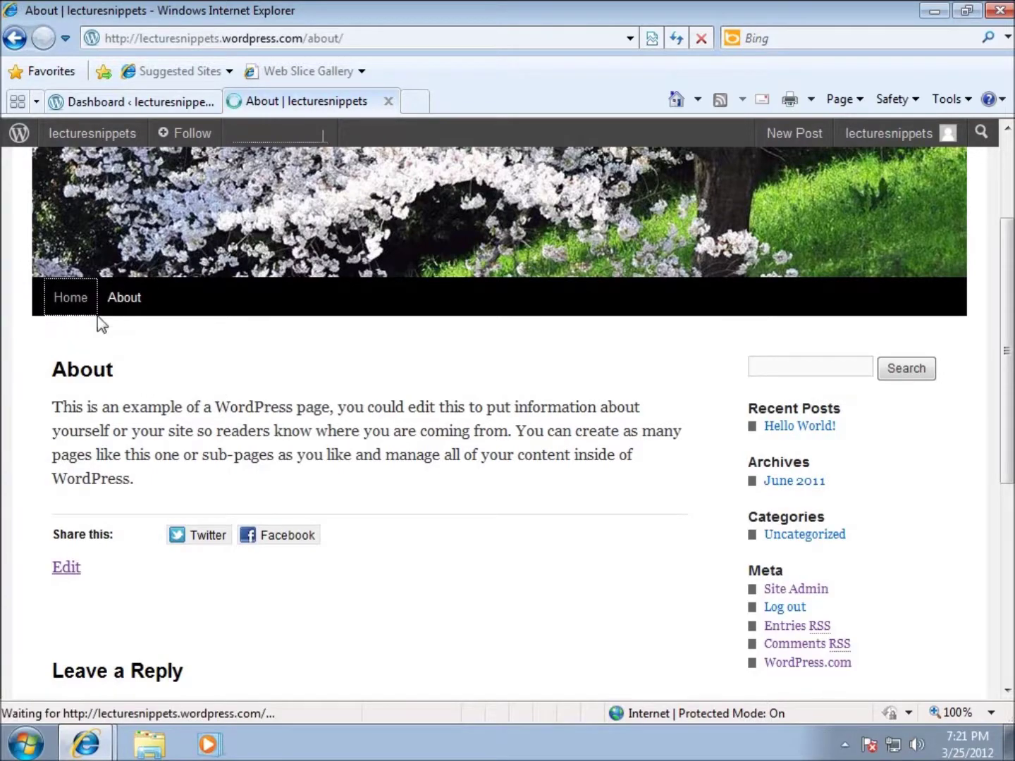
pyautogui.scroll(-1, 439, 592)
pyautogui.scroll(-4, 437, 593)
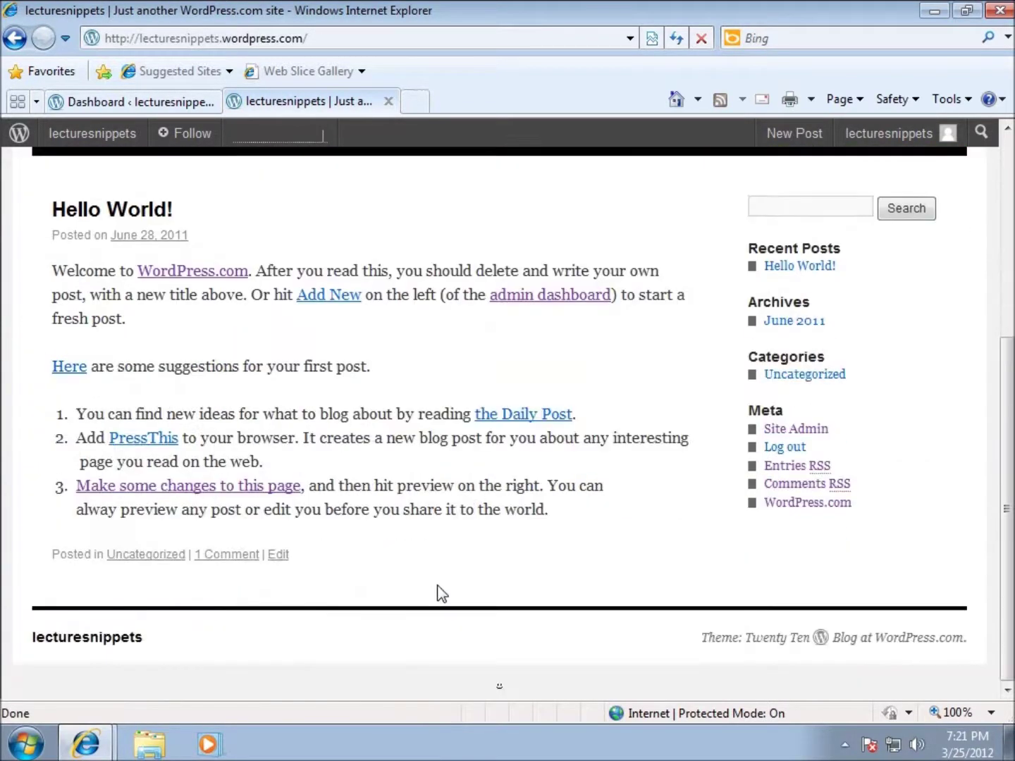
pyautogui.scroll(5, 447, 578)
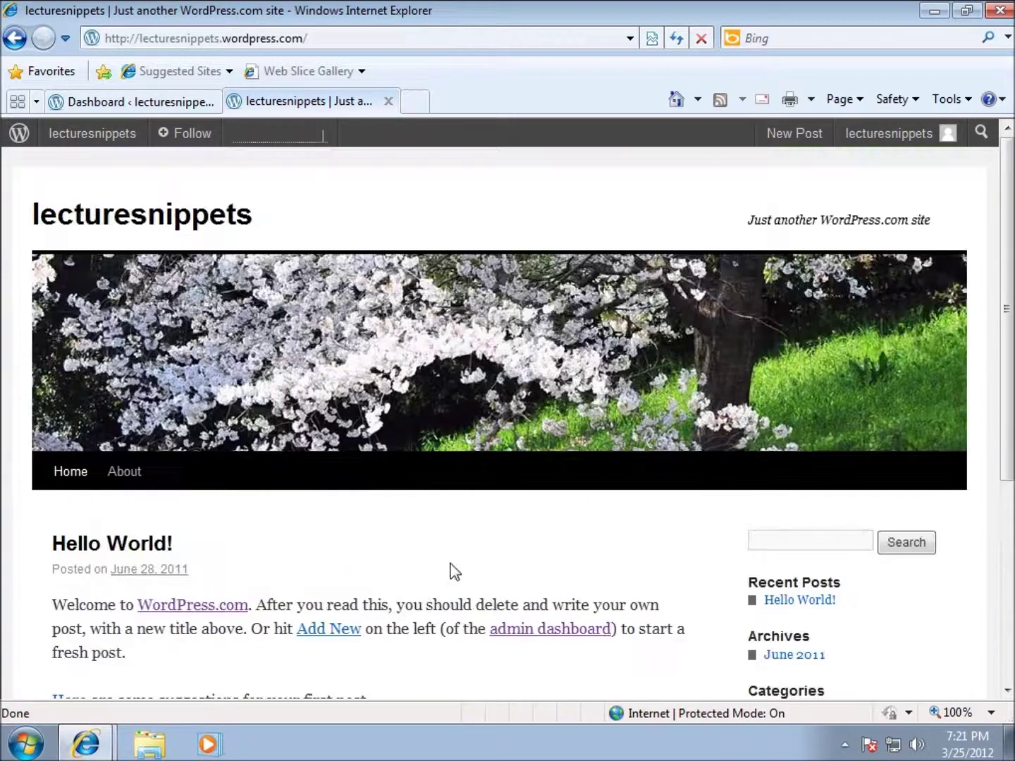
pyautogui.click(137, 107)
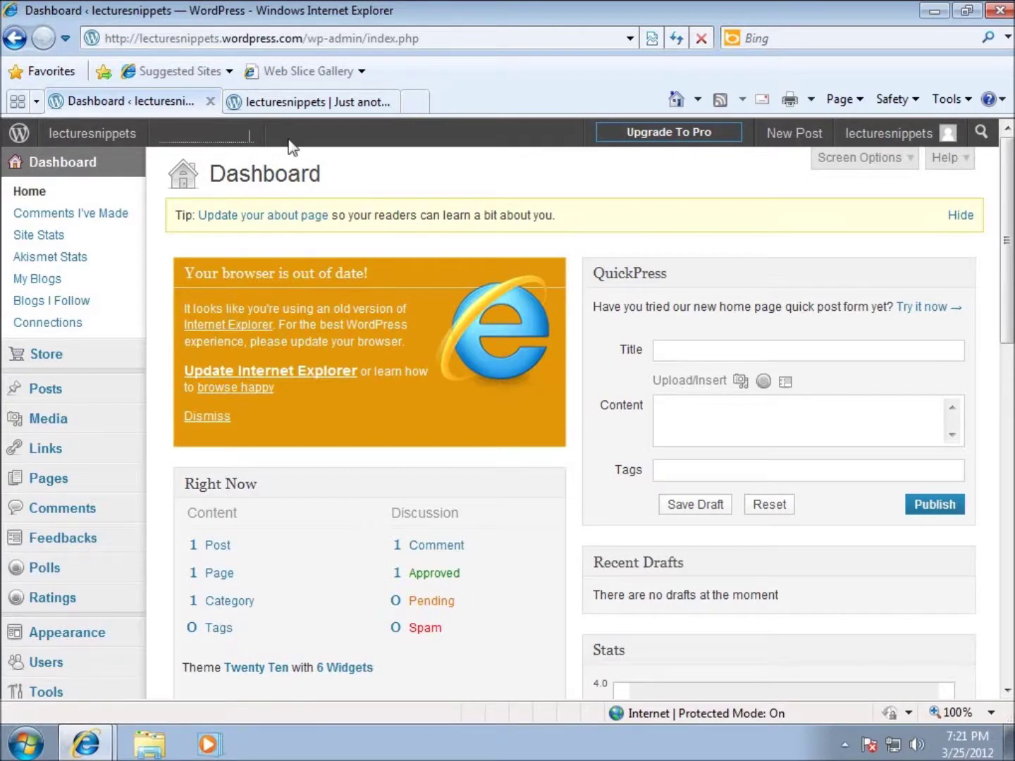
# Step: Dismiss the orange 'Your browser is out of date' notice on the Dashboard
pyautogui.click(204, 416)
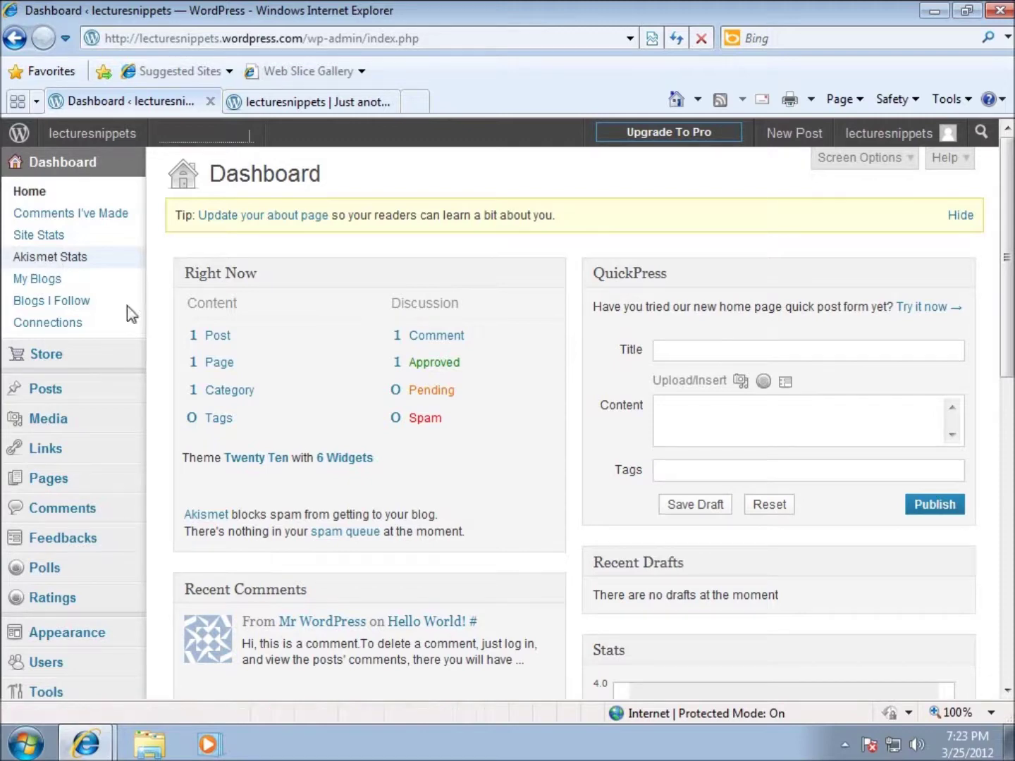
pyautogui.moveTo(62, 360)
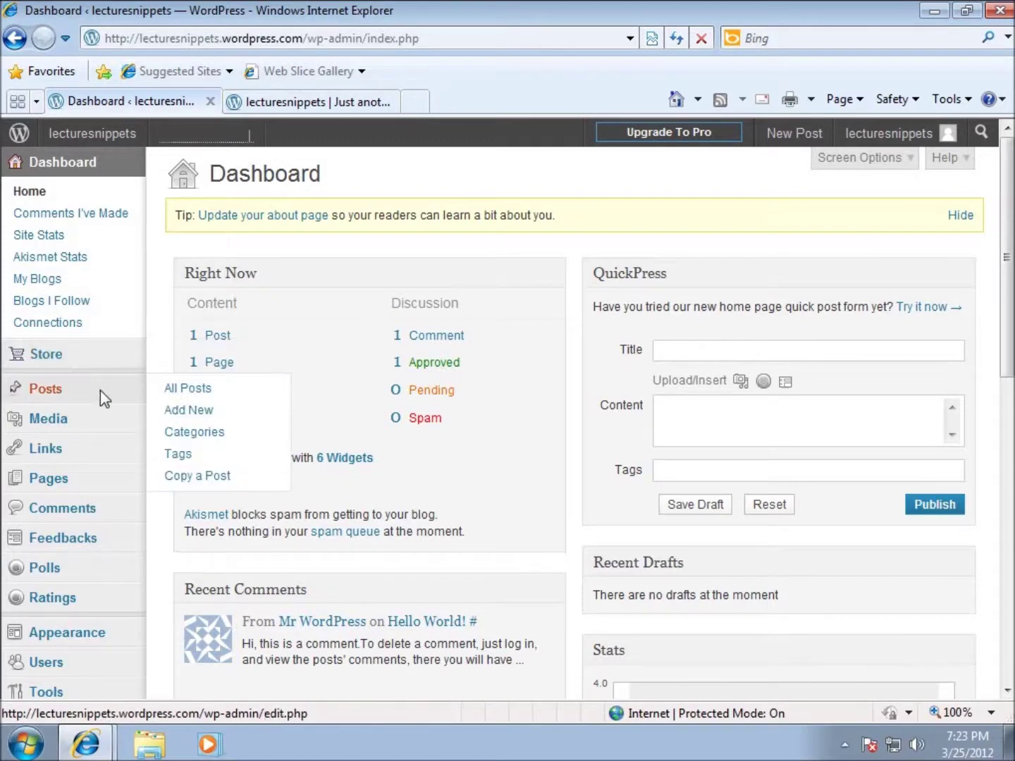
pyautogui.scroll(-2, 113, 374)
pyautogui.moveTo(56, 308)
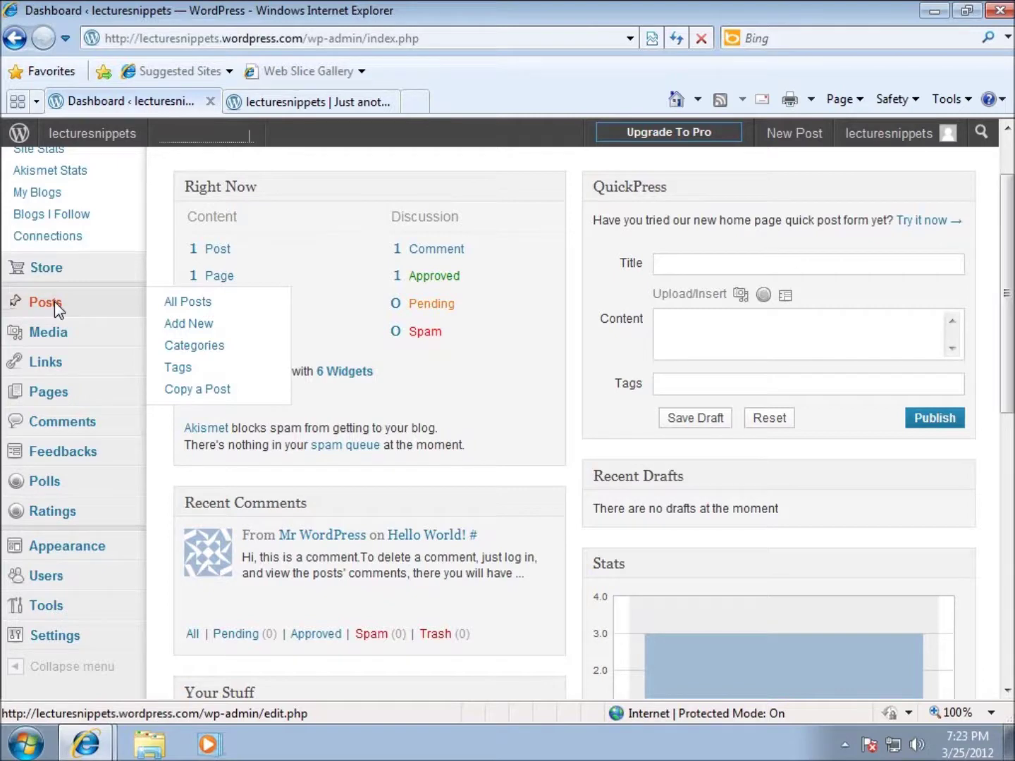
pyautogui.moveTo(59, 336)
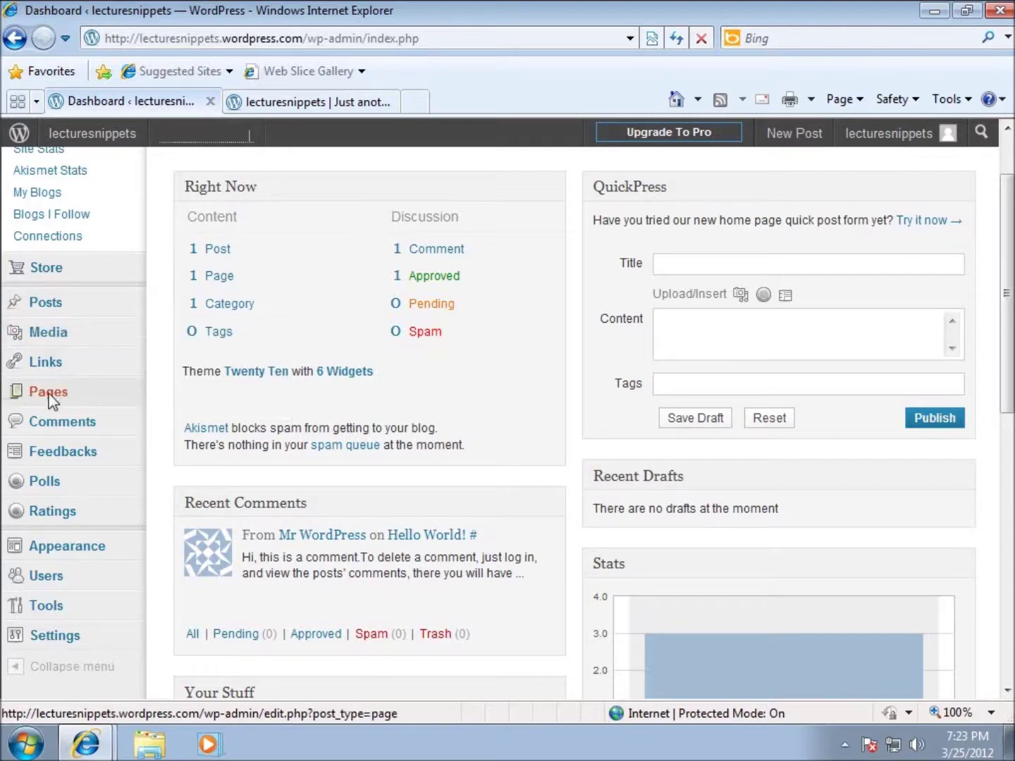
# Step: Reveal the Pages-to-Tools admin submenus, ending on the Settings list from General to Webhooks
pyautogui.moveTo(56, 398)
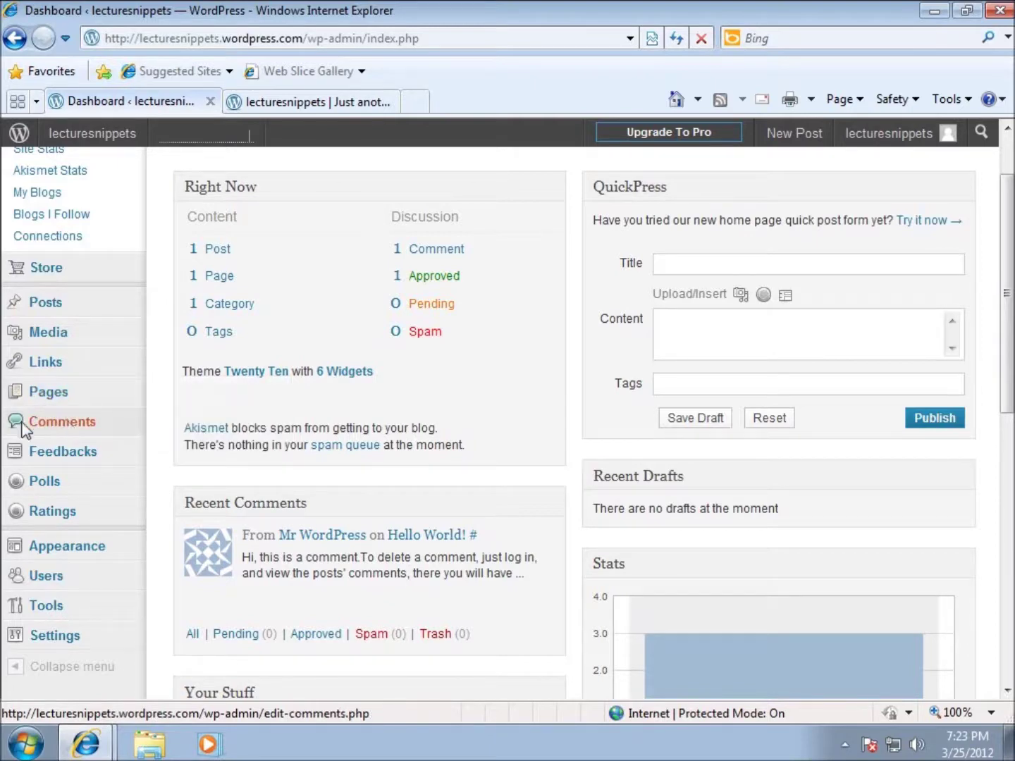
pyautogui.moveTo(78, 544)
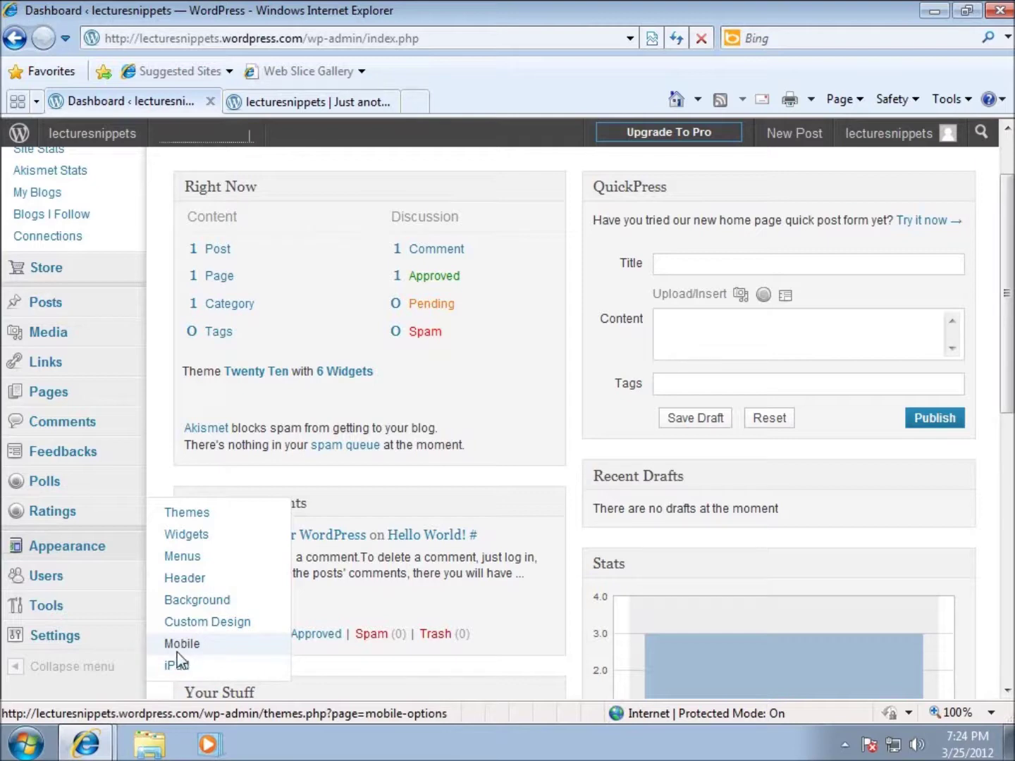
pyautogui.moveTo(57, 580)
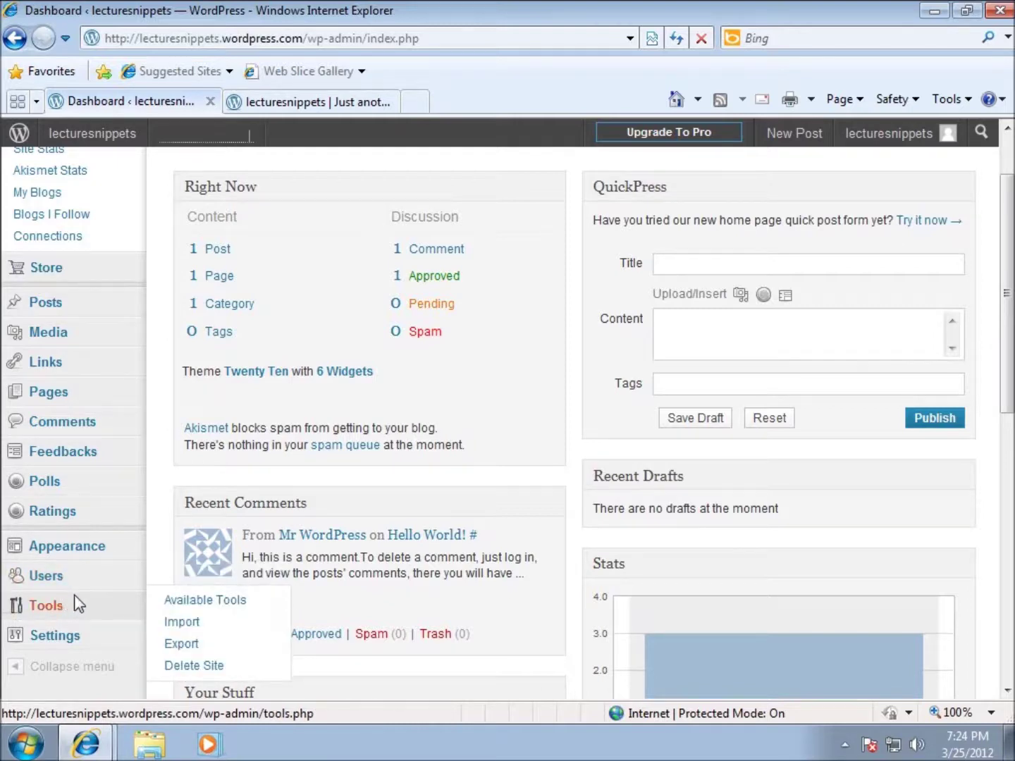
pyautogui.moveTo(52, 624)
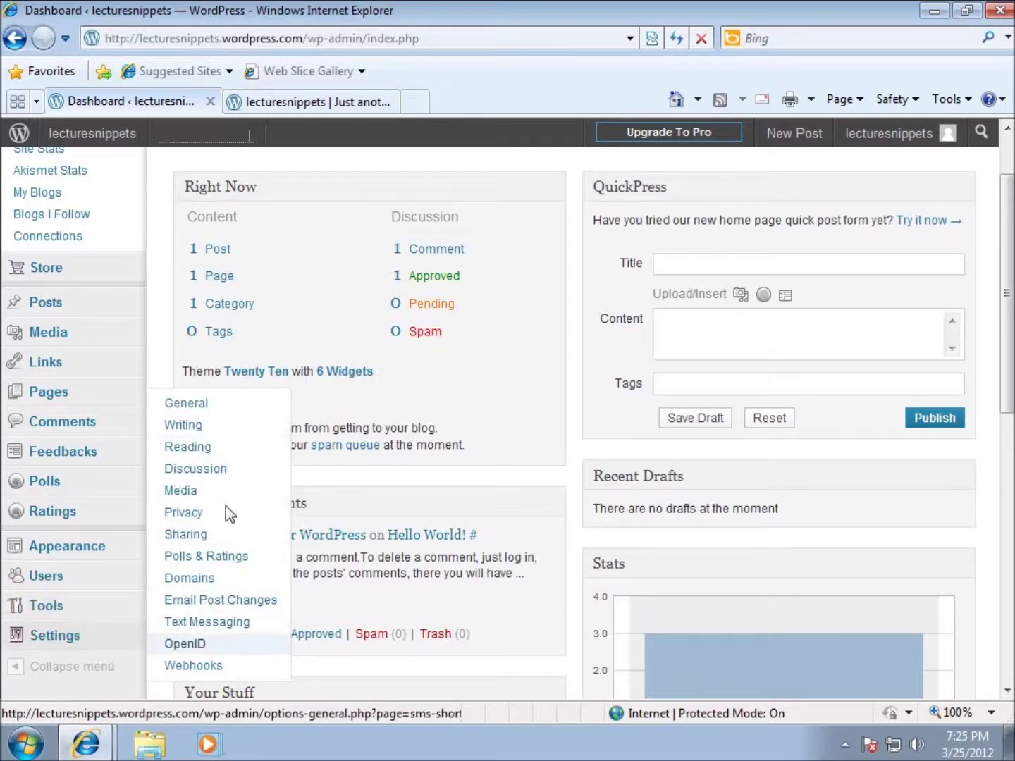
# Step: In General Settings, change the Site Title to 'Lecture Snippets'
pyautogui.click(193, 409)
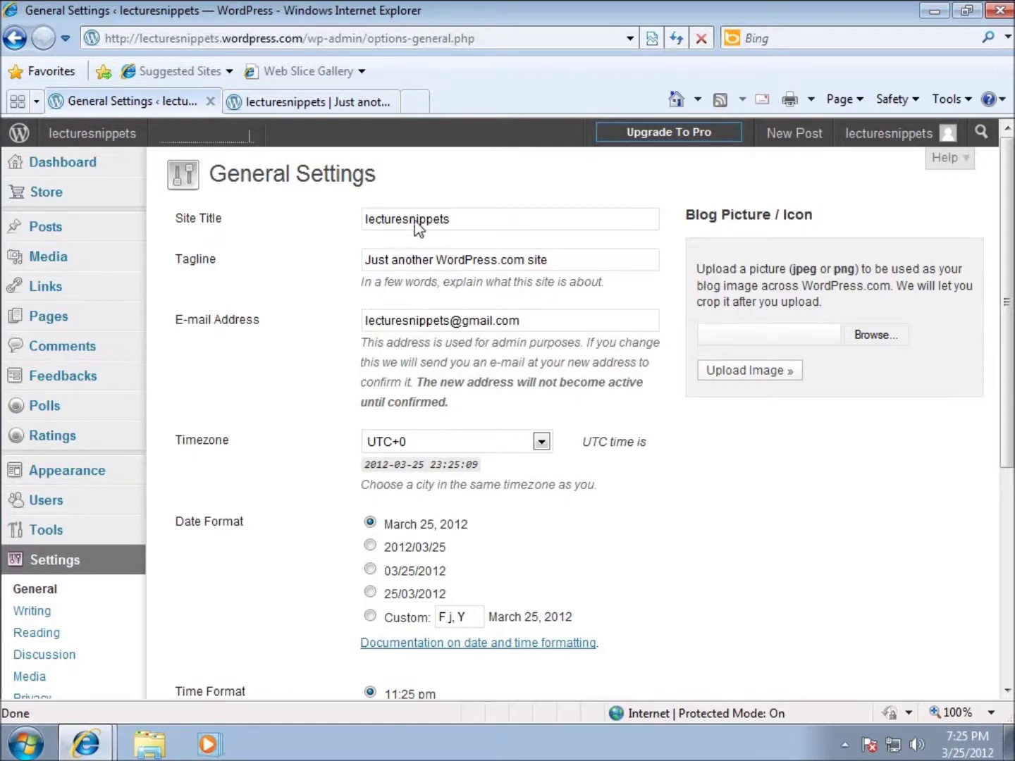
pyautogui.moveTo(460, 225); pyautogui.dragTo(323, 214)
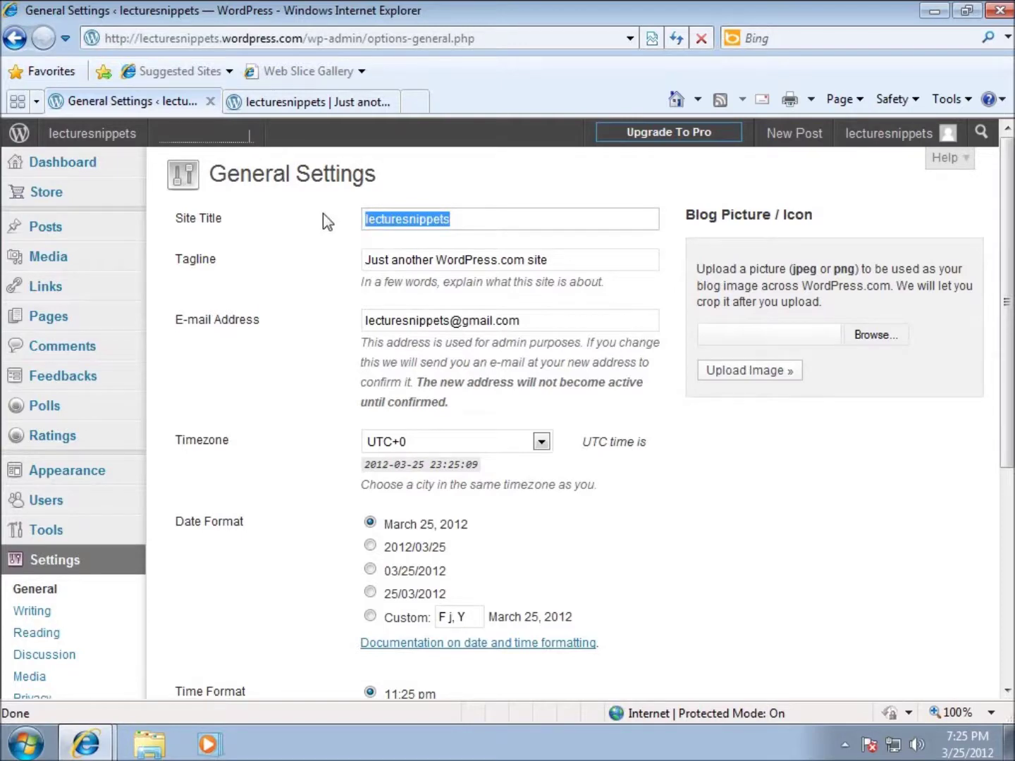
pyautogui.write('Lecture ')
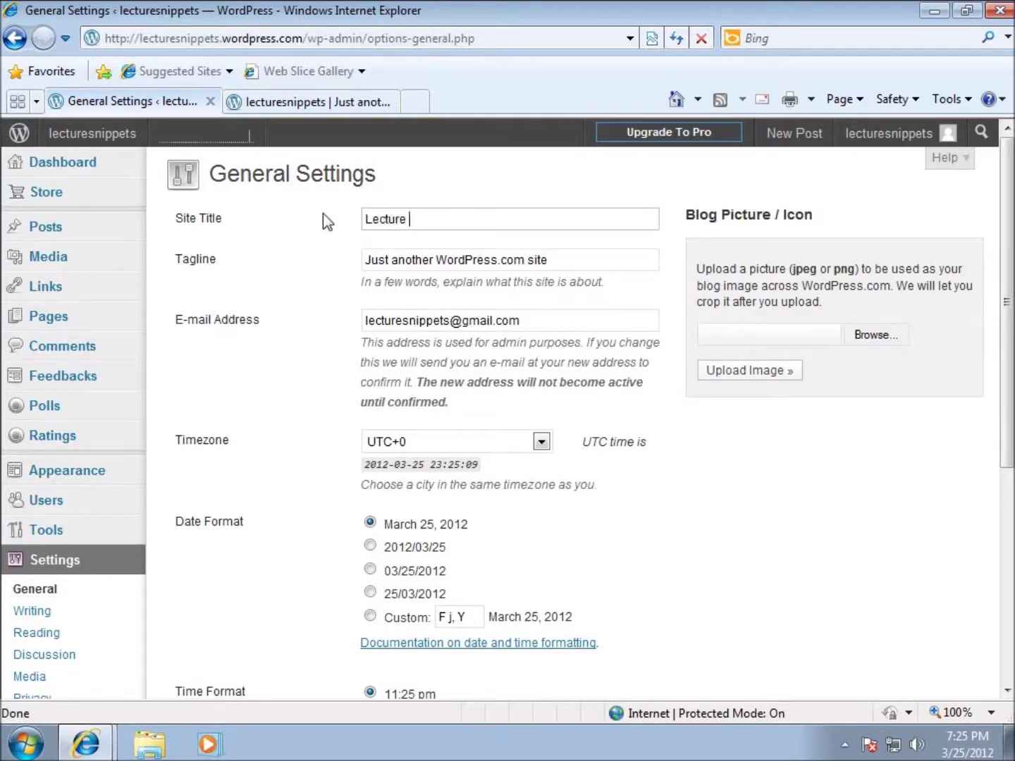
pyautogui.write('Snippets')
# Step: Replace the tagline with '...my web site', correcting the typo
pyautogui.moveTo(561, 262); pyautogui.dragTo(332, 266)
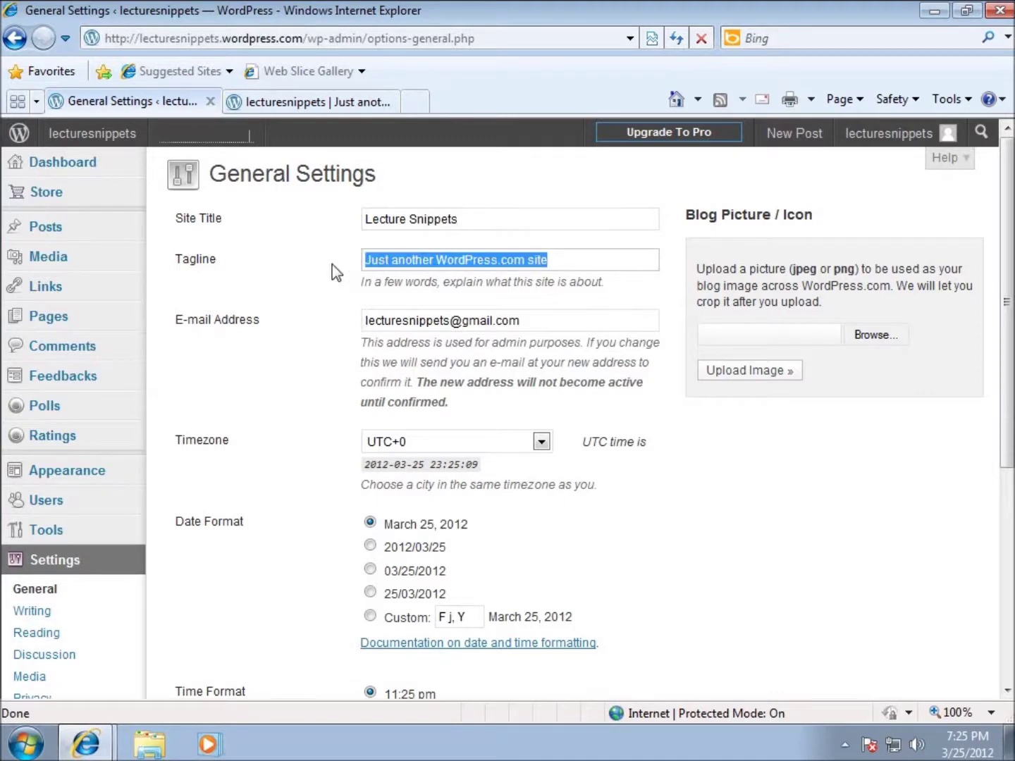
pyautogui.write('...my web sitge')
pyautogui.press('BackSpace')
pyautogui.press('BackSpace')
pyautogui.write('e')
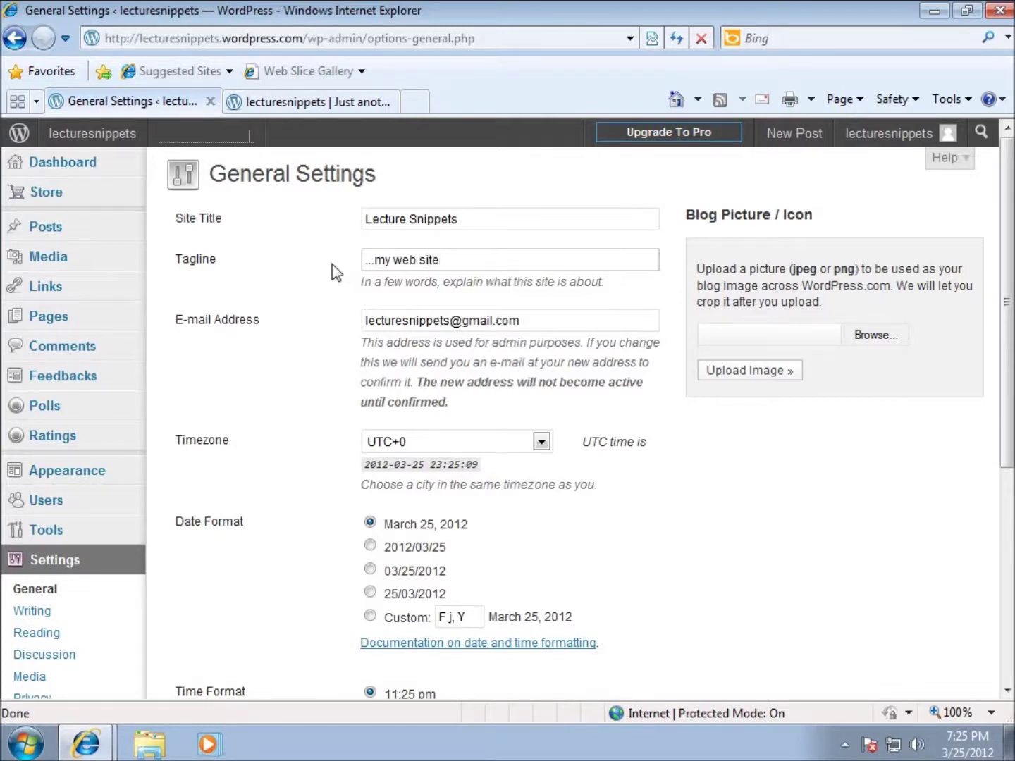
pyautogui.scroll(-5, 445, 315)
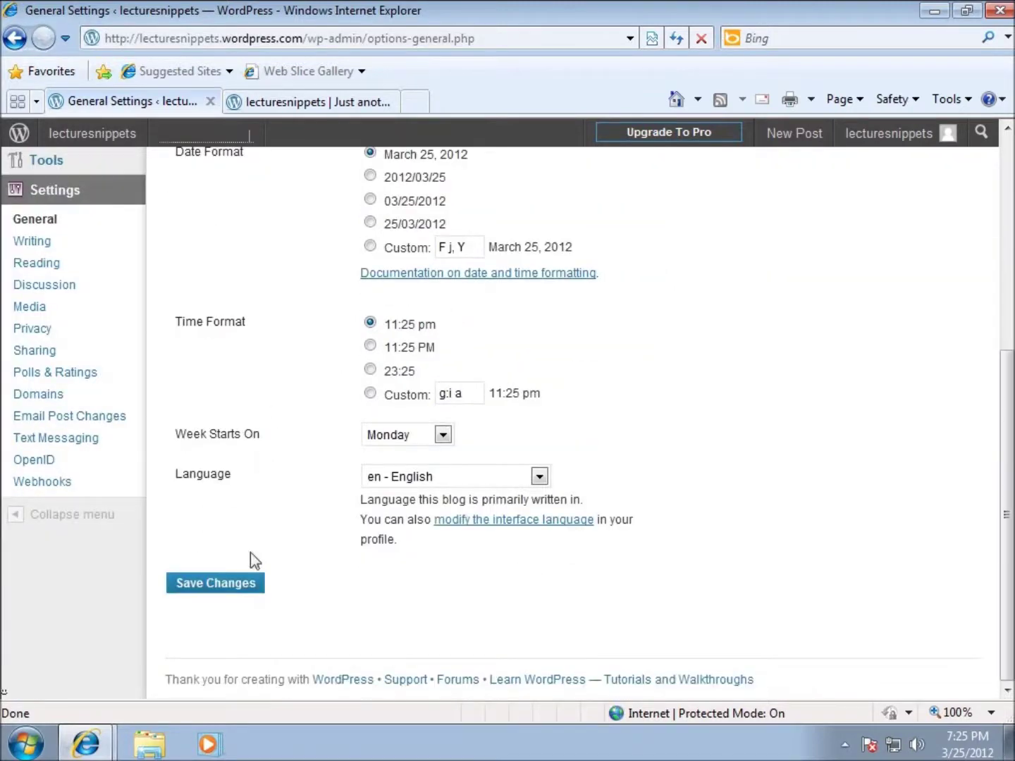
# Step: Save the new title and tagline, then reload the blog's front page to check the header
pyautogui.click(207, 587)
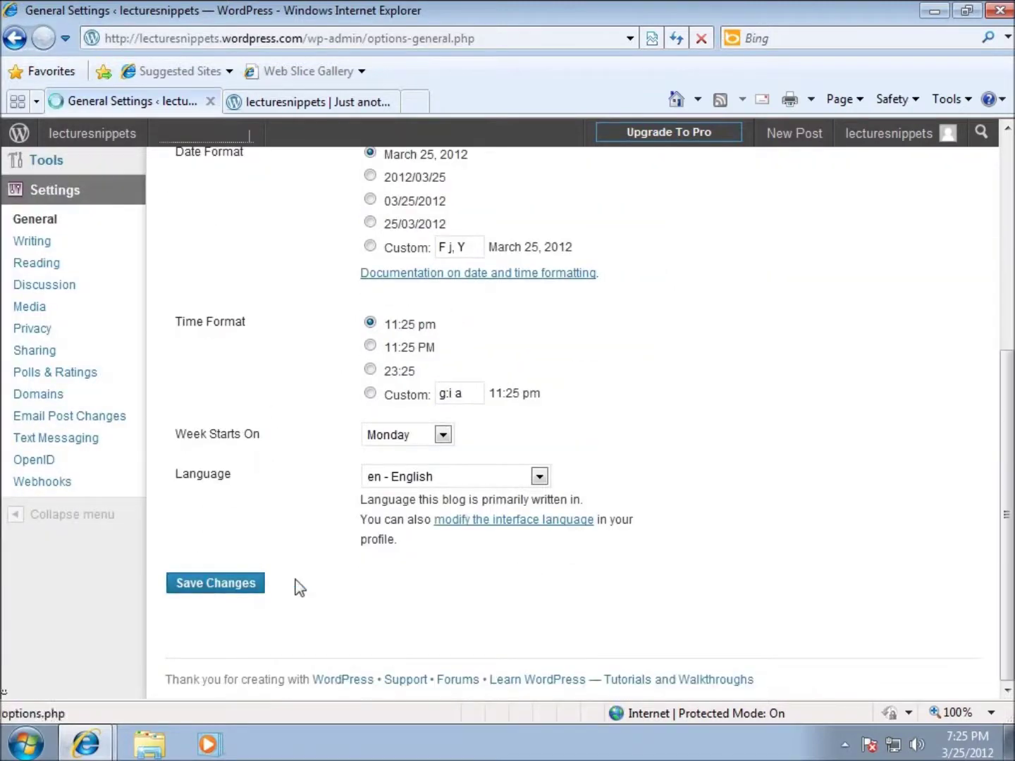
pyautogui.click(291, 99)
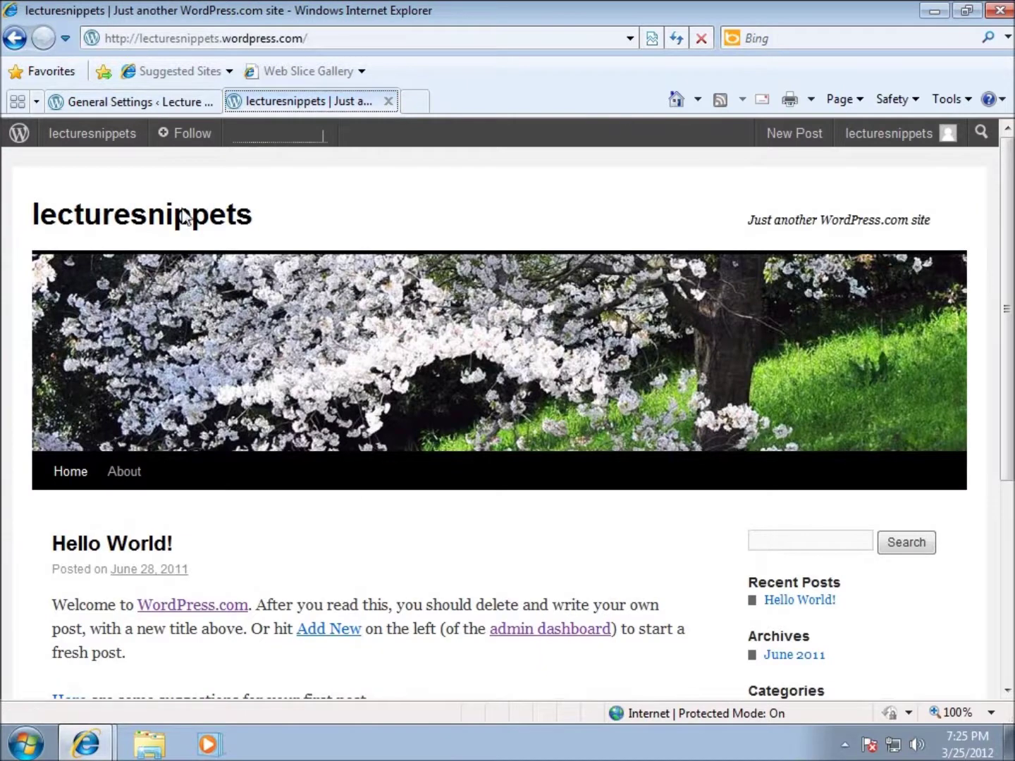
pyautogui.click(676, 41)
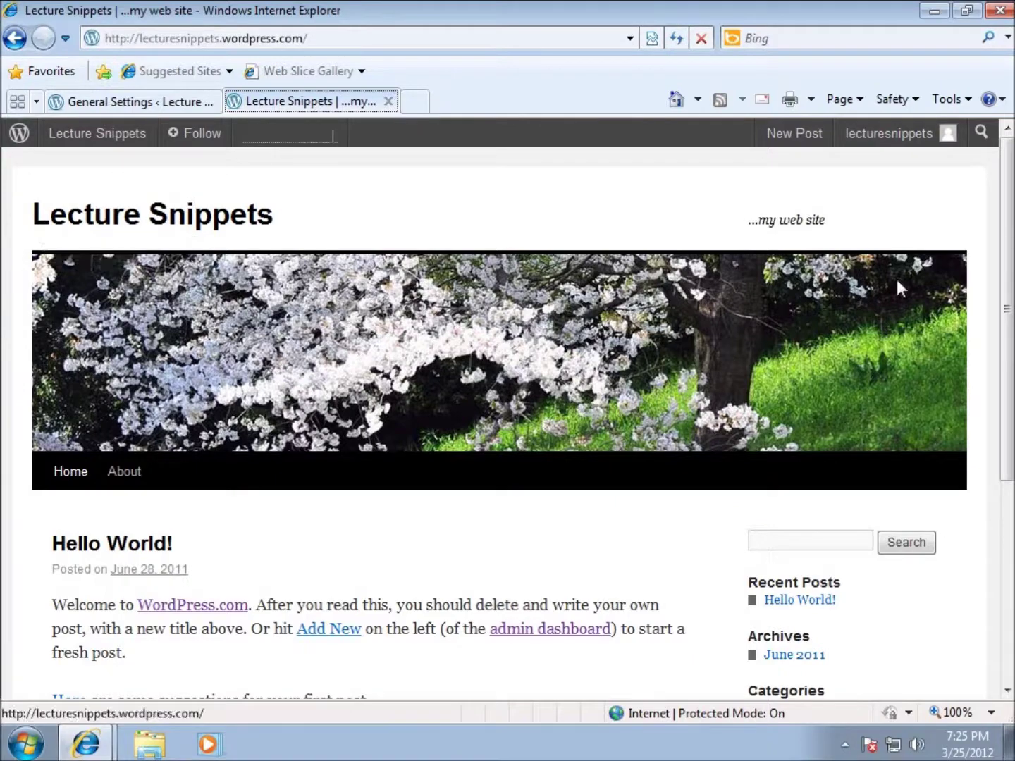
# Step: Recheck the front page against General Settings, then go to the Dashboard overview
pyautogui.click(166, 102)
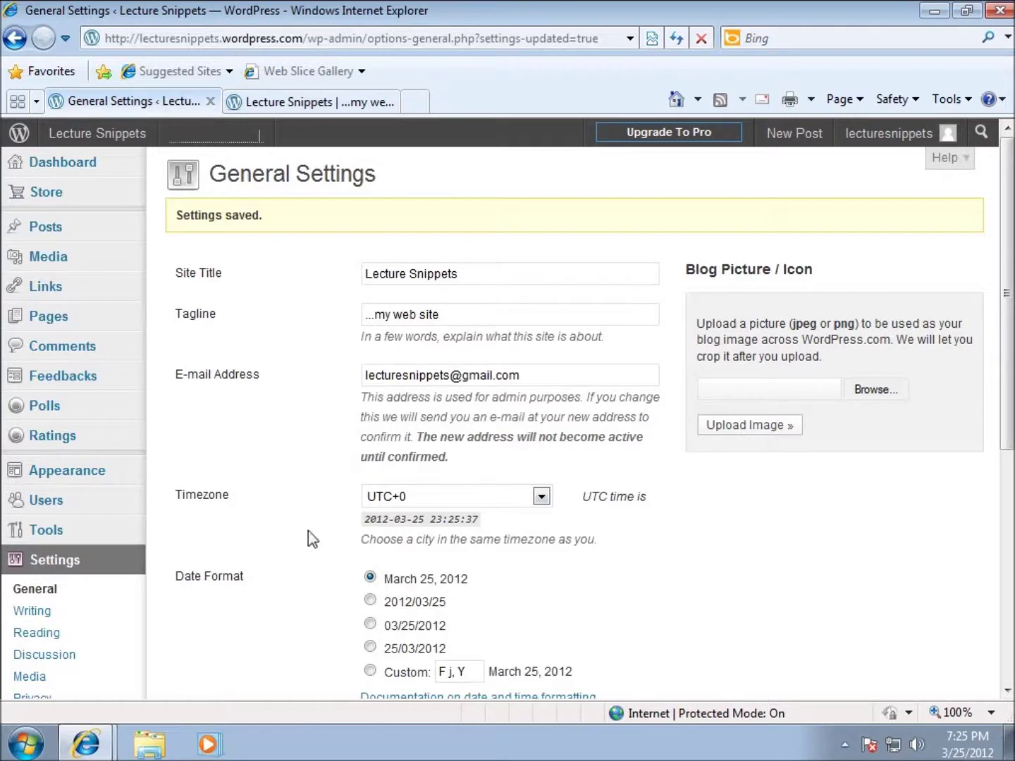
pyautogui.click(312, 106)
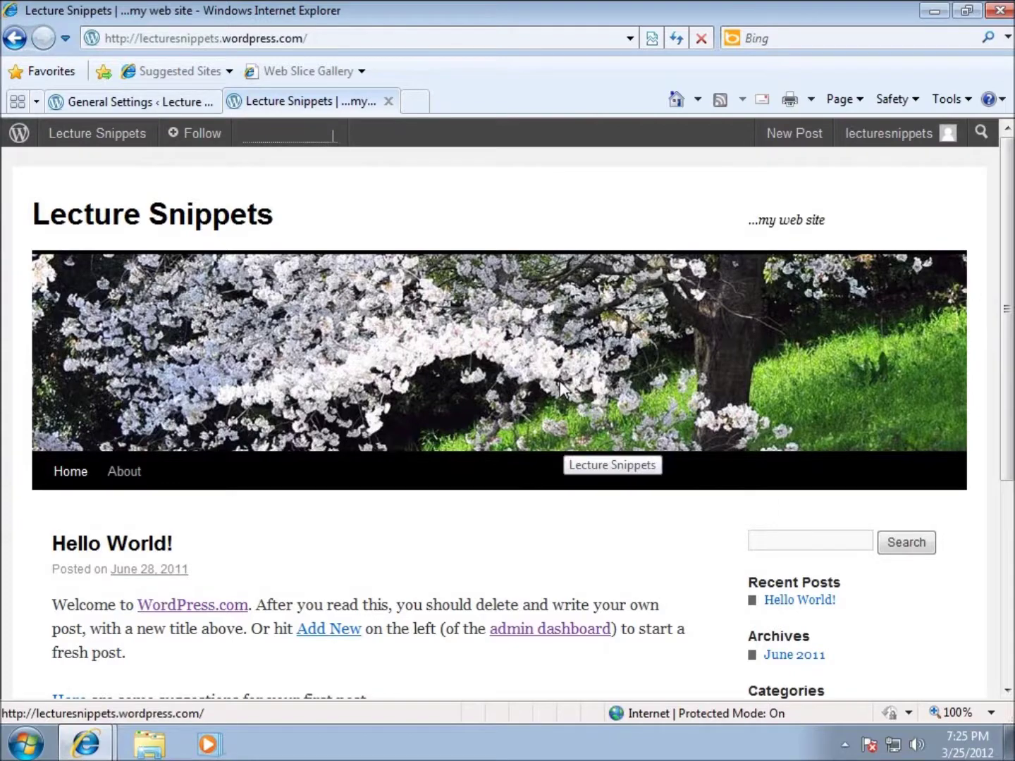
pyautogui.scroll(-2, 447, 506)
pyautogui.scroll(2, 449, 506)
pyautogui.click(157, 101)
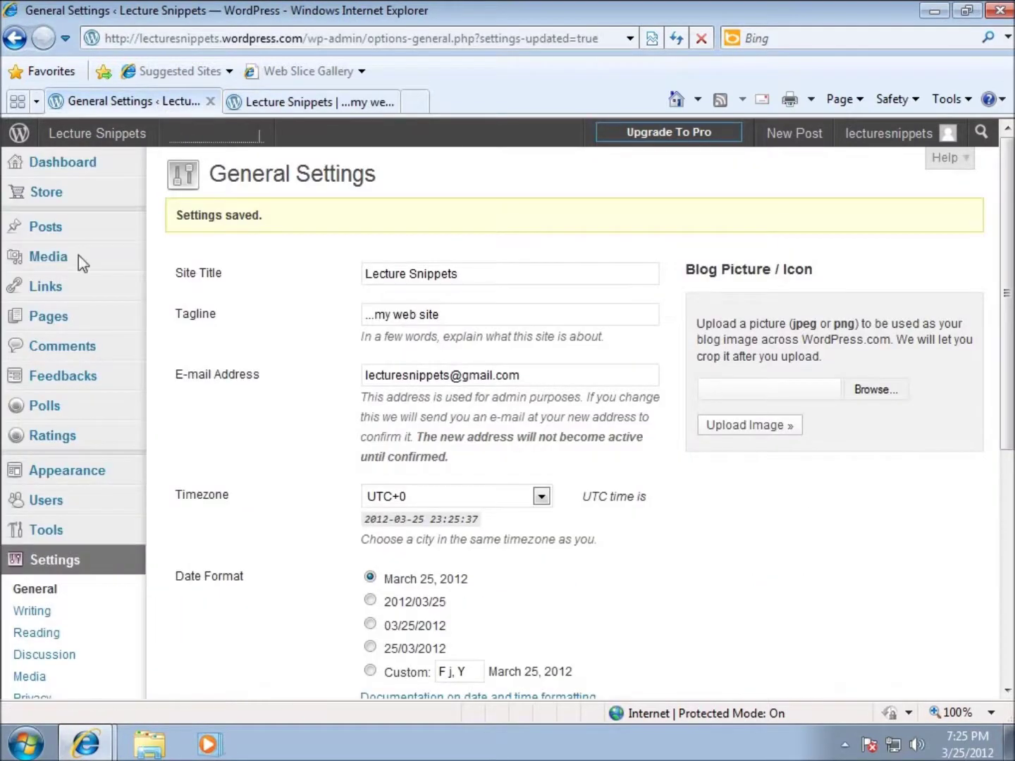
pyautogui.click(61, 162)
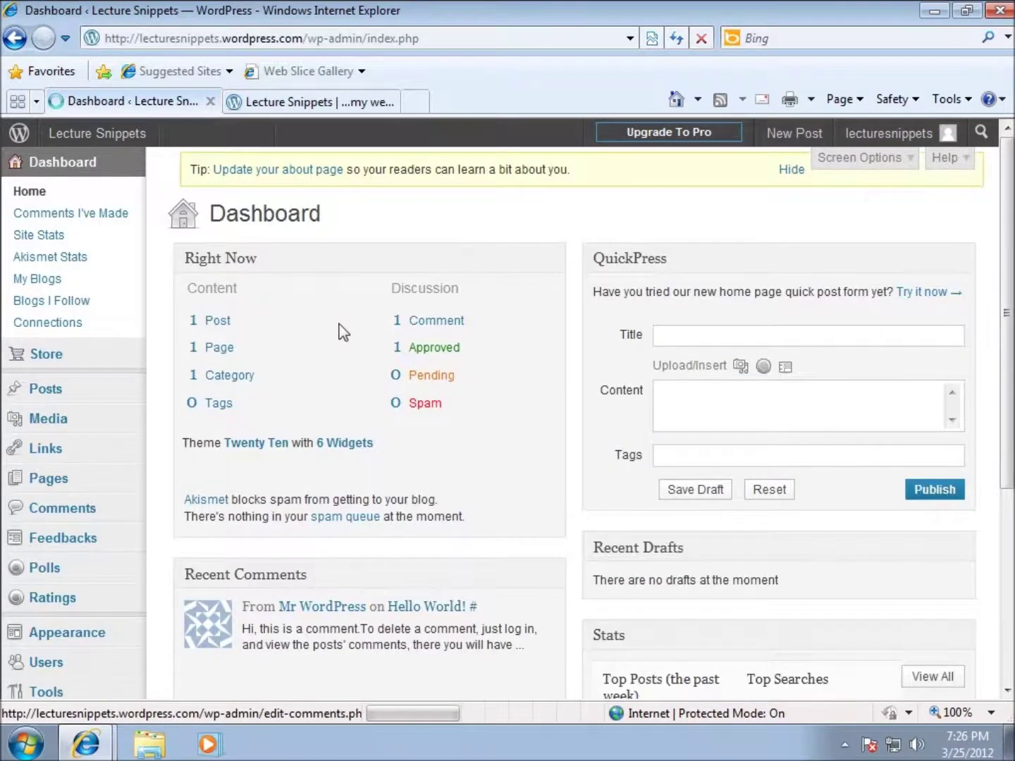
# Step: Open Hello World! in the post editor, compare it with the live site, then return to the Dashboard
pyautogui.click(218, 339)
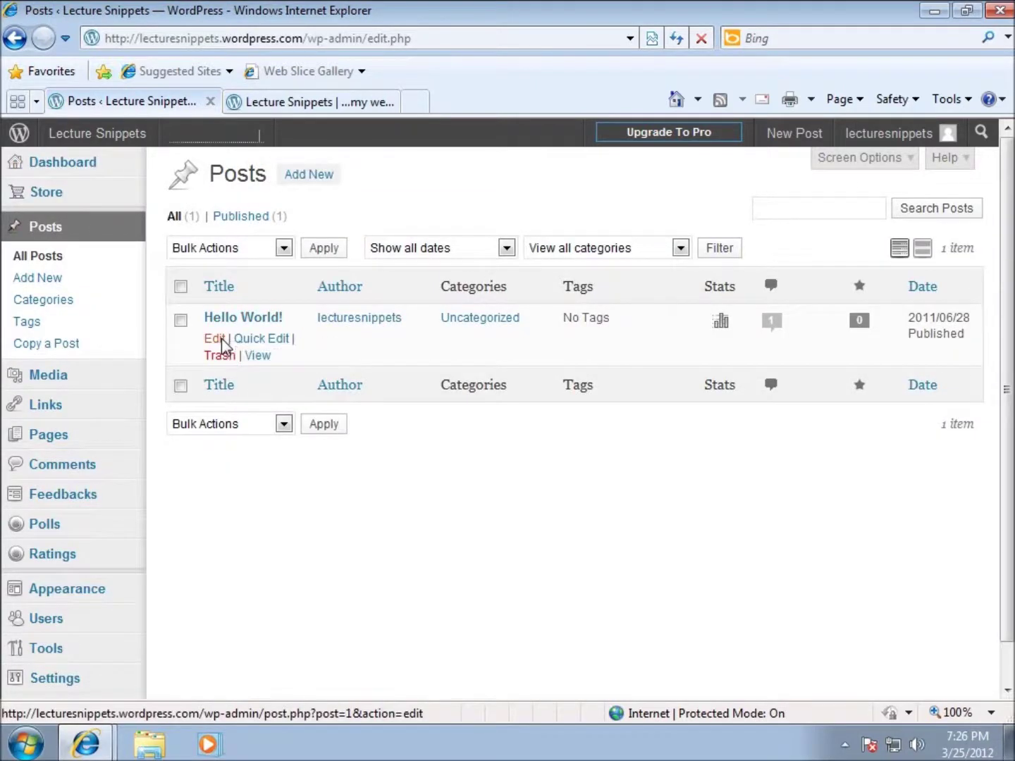
pyautogui.click(224, 344)
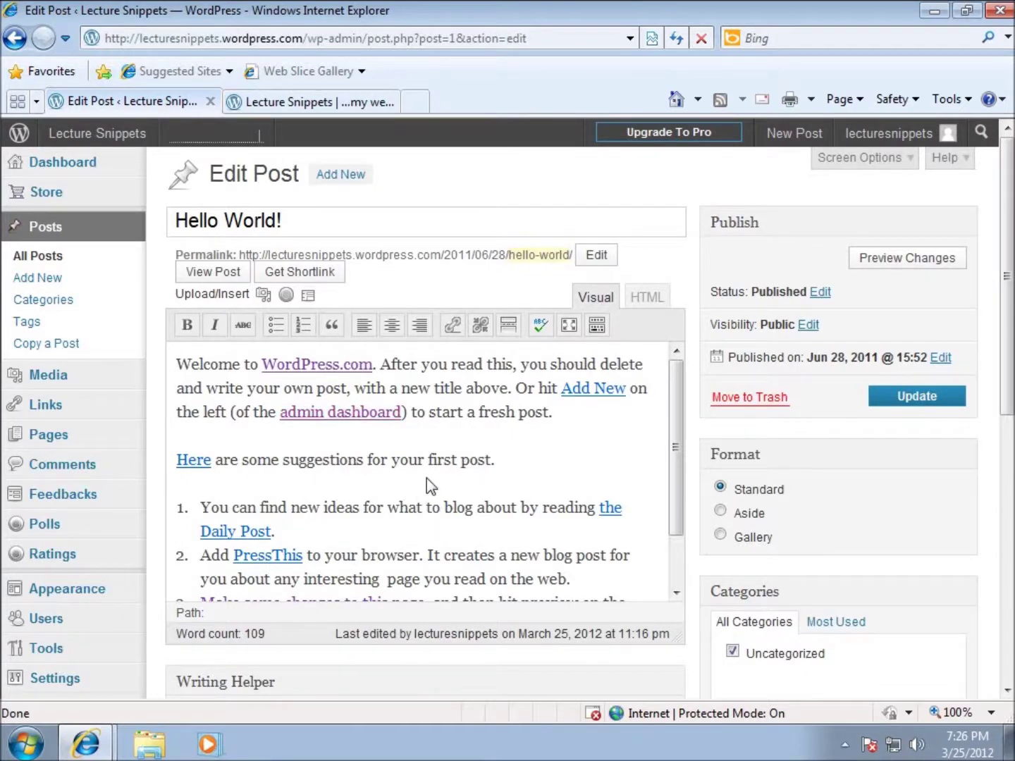
pyautogui.click(307, 103)
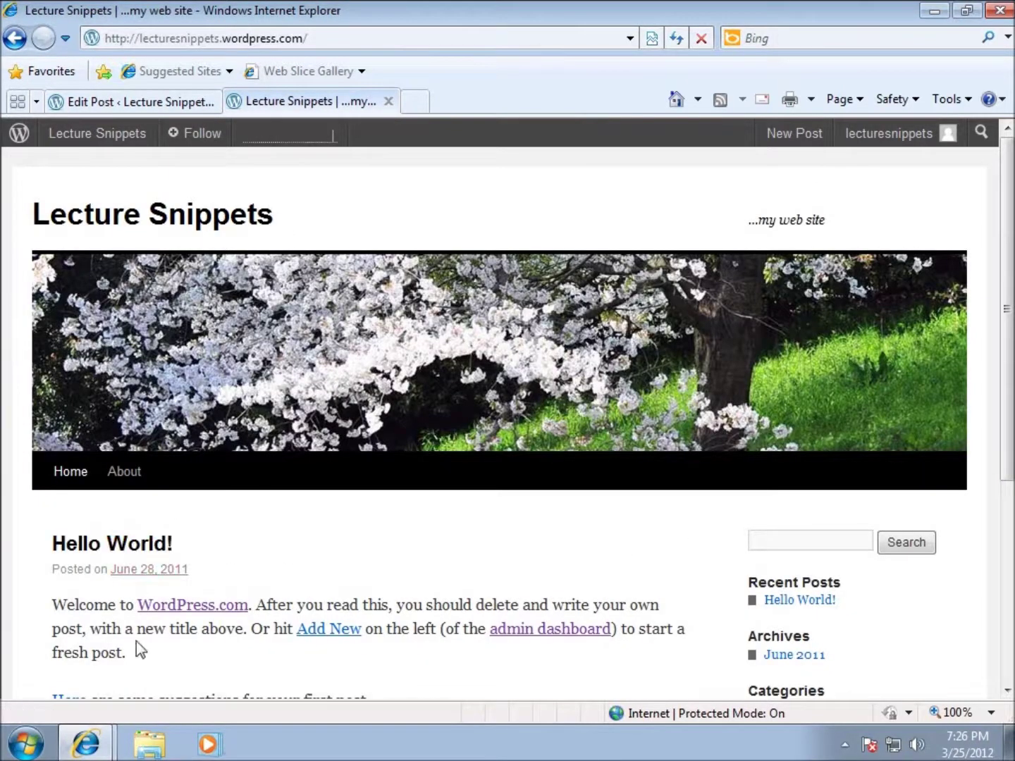
pyautogui.click(148, 104)
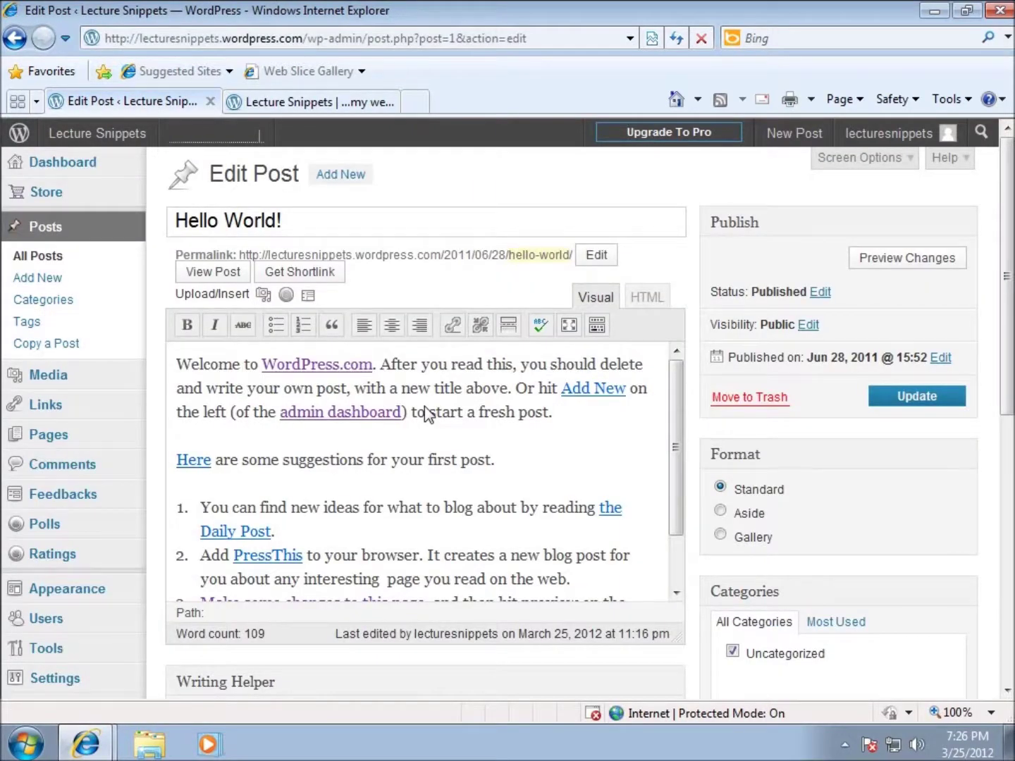
pyautogui.click(61, 162)
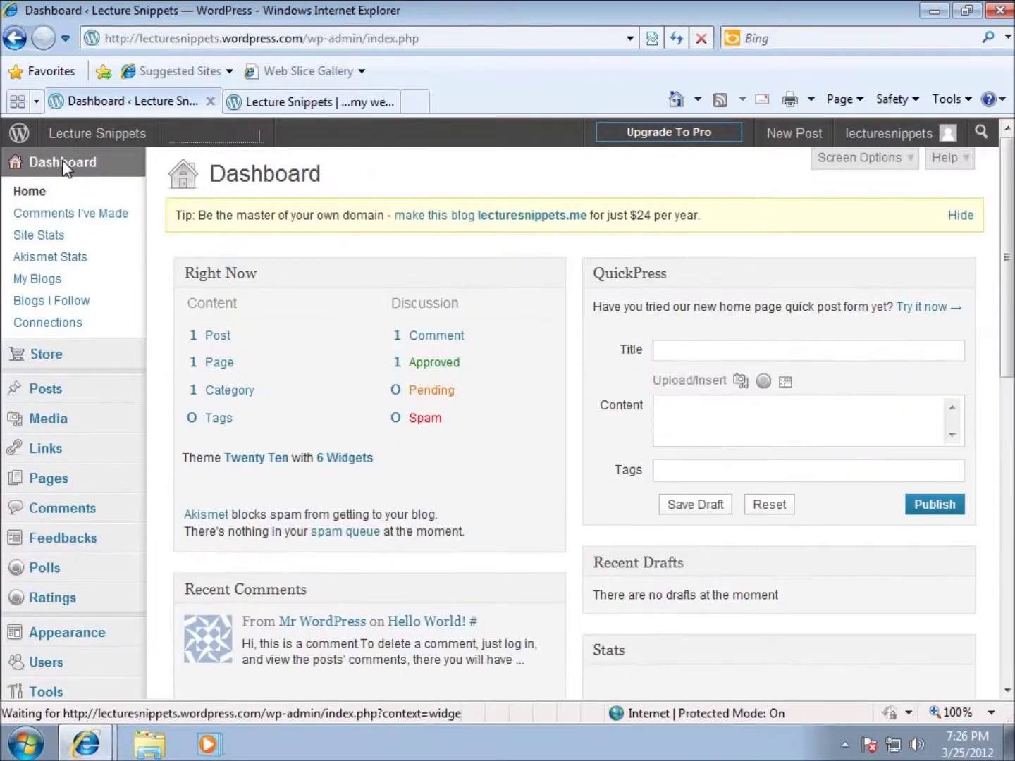
pyautogui.click(218, 364)
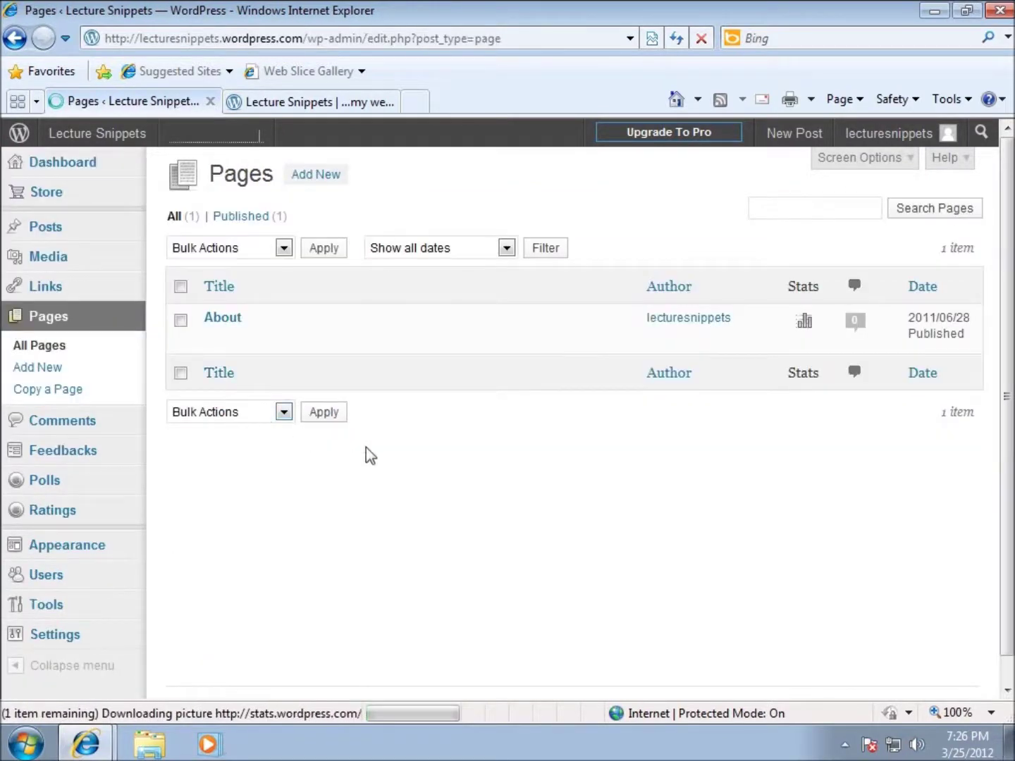
pyautogui.moveTo(274, 310)
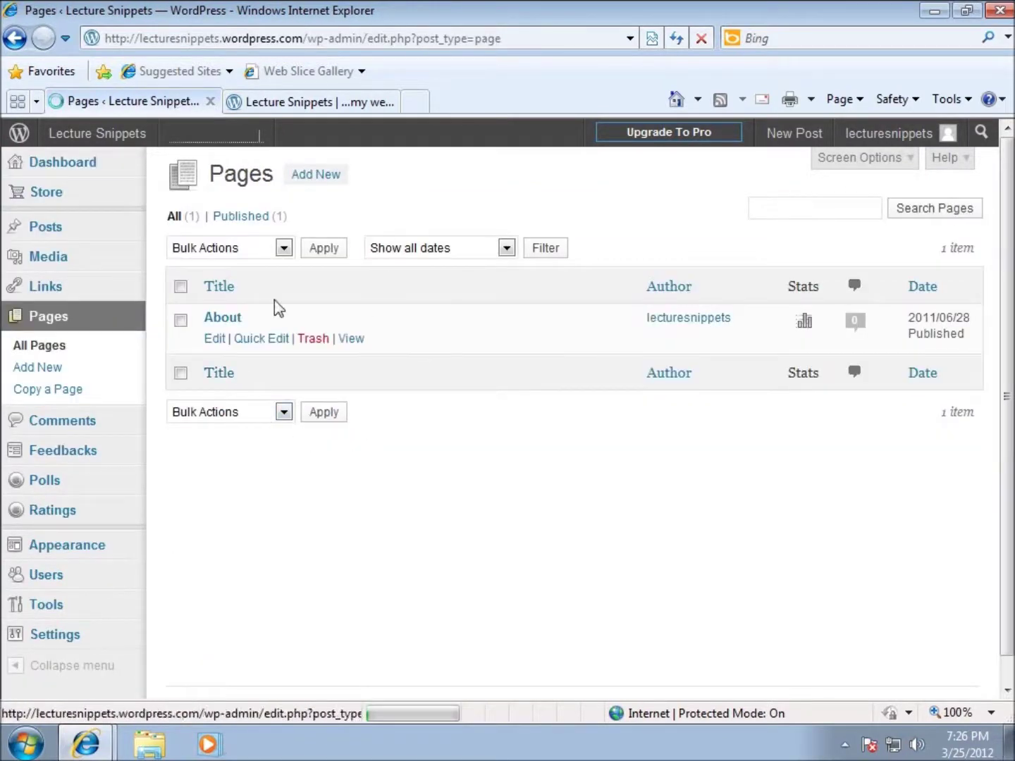
pyautogui.click(213, 337)
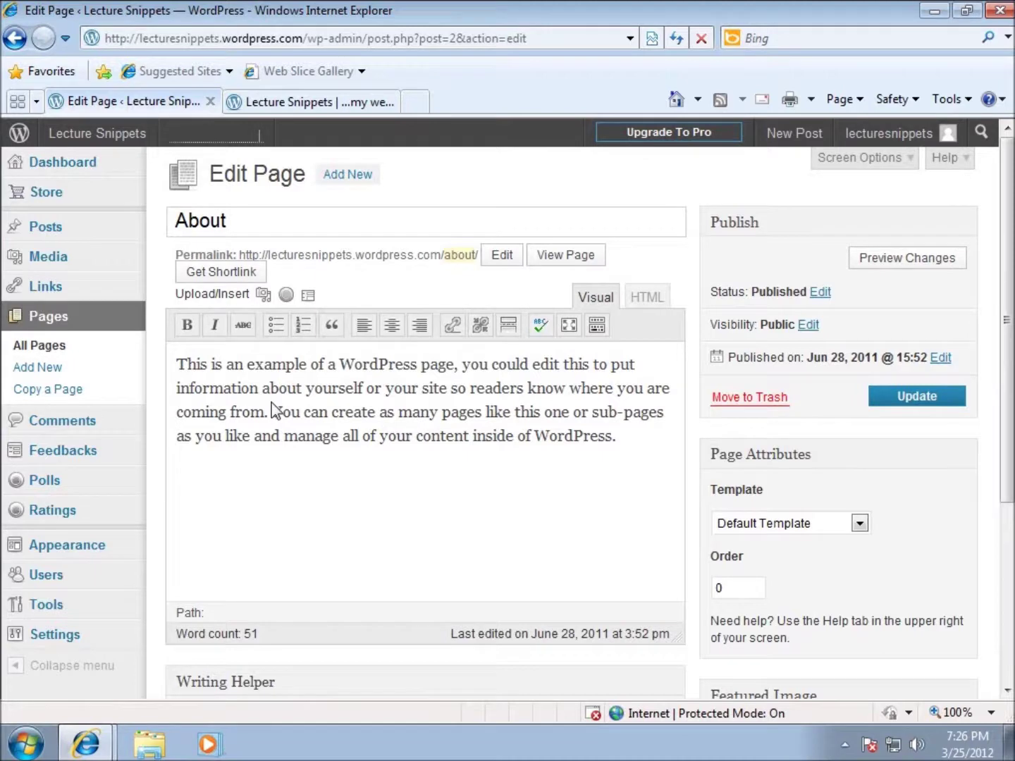
pyautogui.click(78, 164)
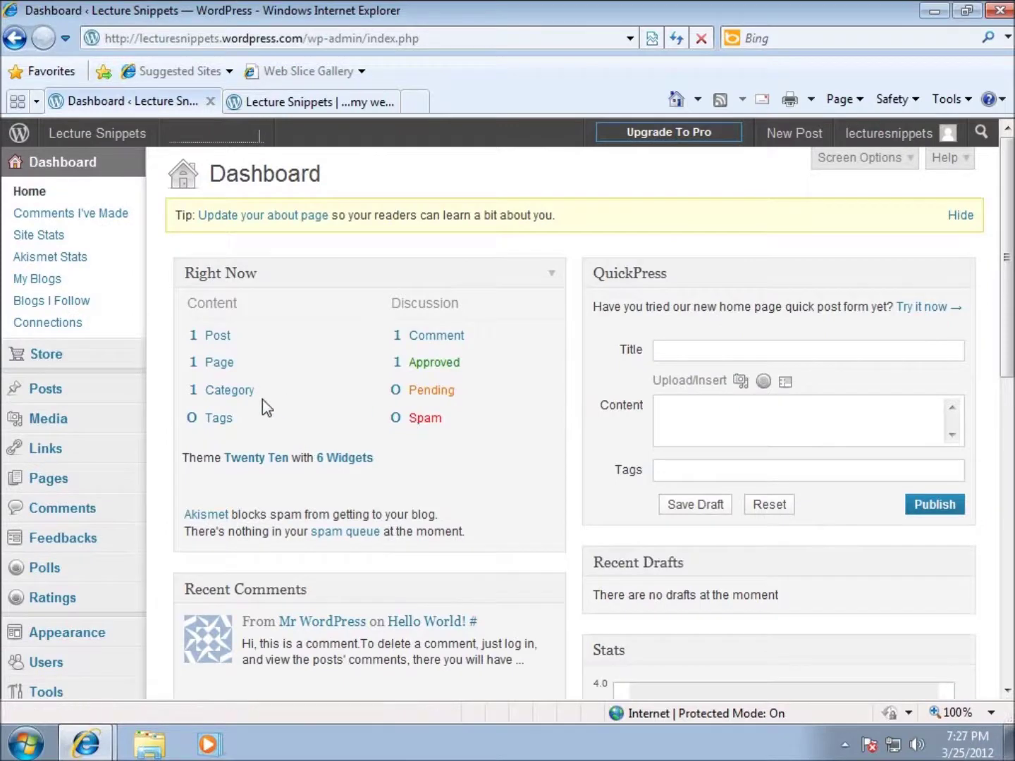
pyautogui.click(235, 393)
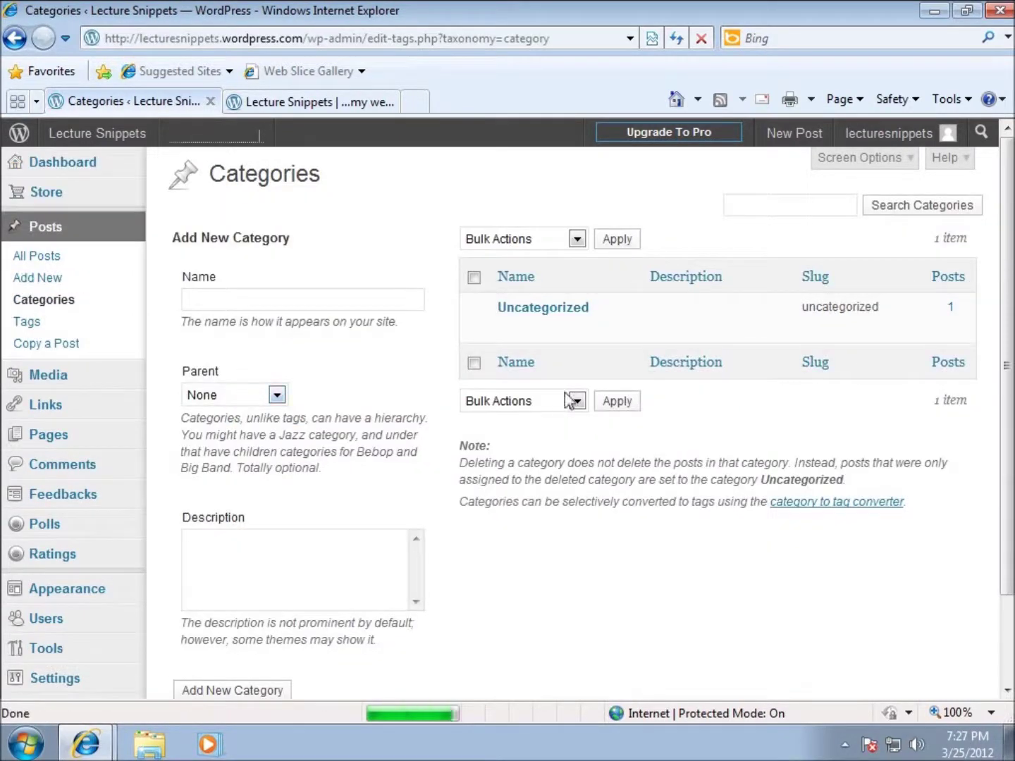
pyautogui.moveTo(547, 338)
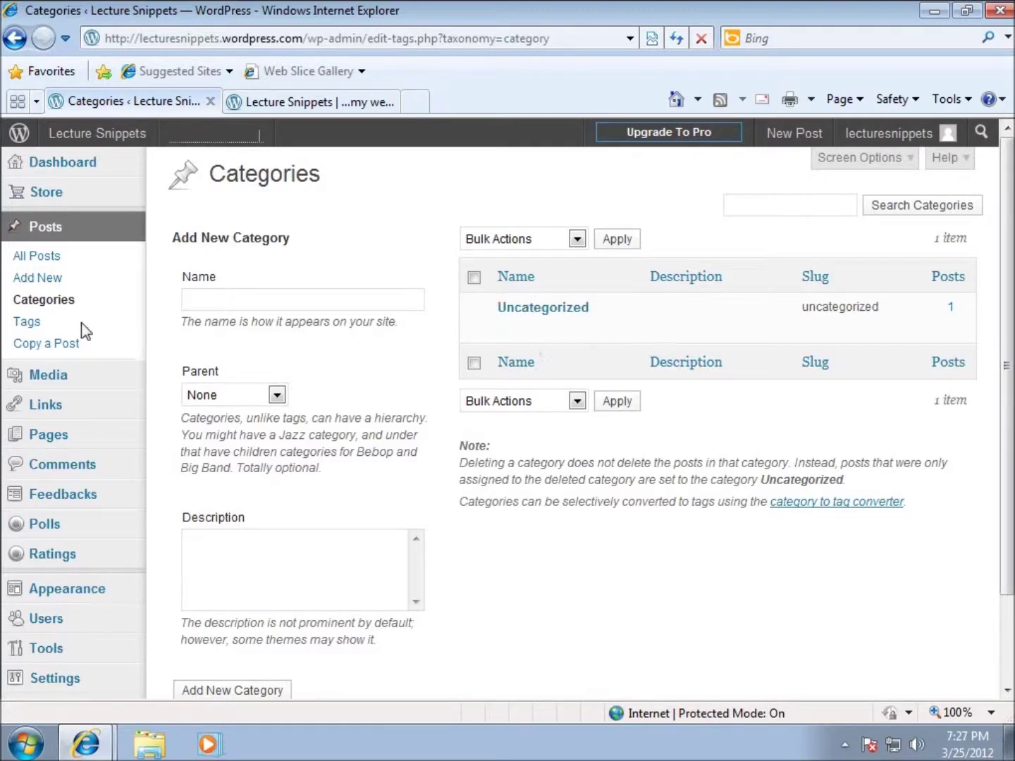
pyautogui.click(56, 308)
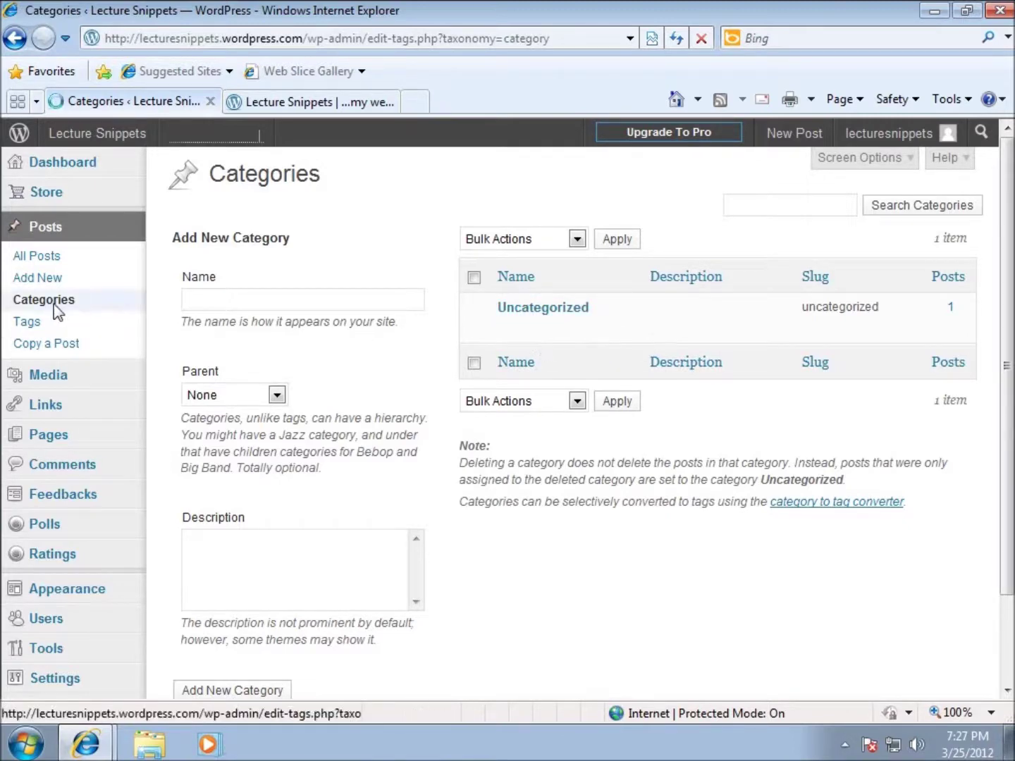
pyautogui.click(56, 168)
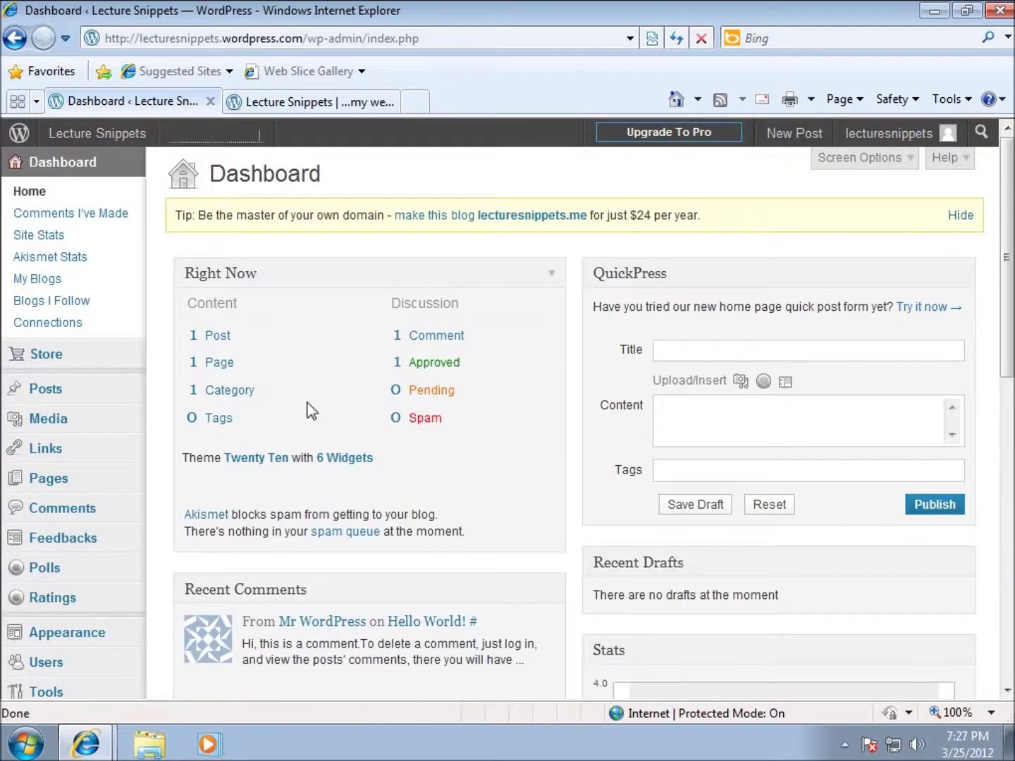
# Step: Open the Comments list from the '1 Comment' link in Right Now
pyautogui.click(435, 338)
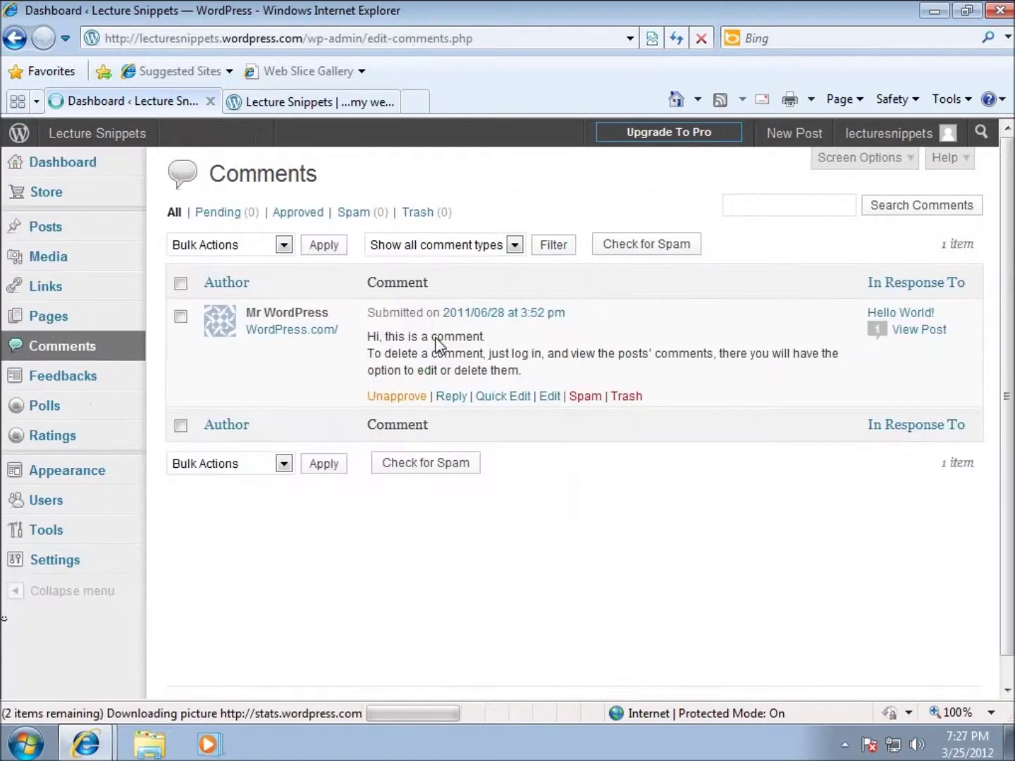